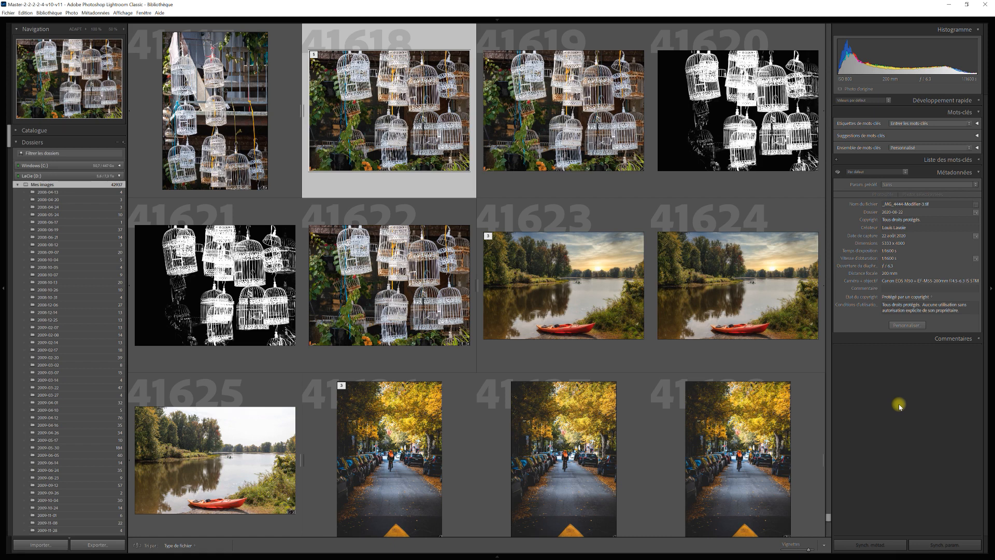
Widen the Métadonnées panel so long values like the usage terms fit on one line
{"action": "left_click", "coordinate": [904, 175]}
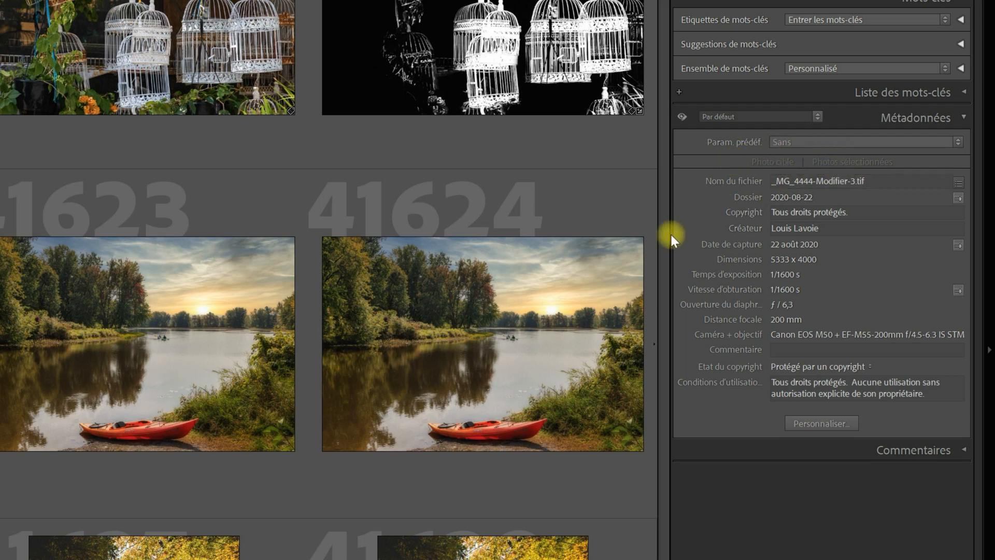
{"action": "left_click_drag", "start_coordinate": [673, 238], "coordinate": [484, 246]}
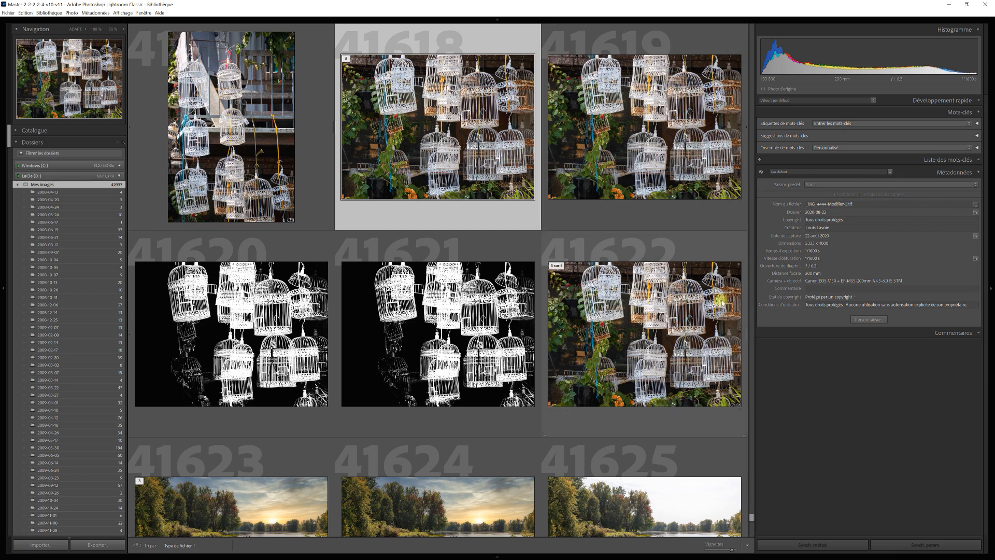
Select photos 41618 through 41625 and set the Metadata panel to Photo cible
{"action": "left_click", "coordinate": [665, 522], "text": "shift"}
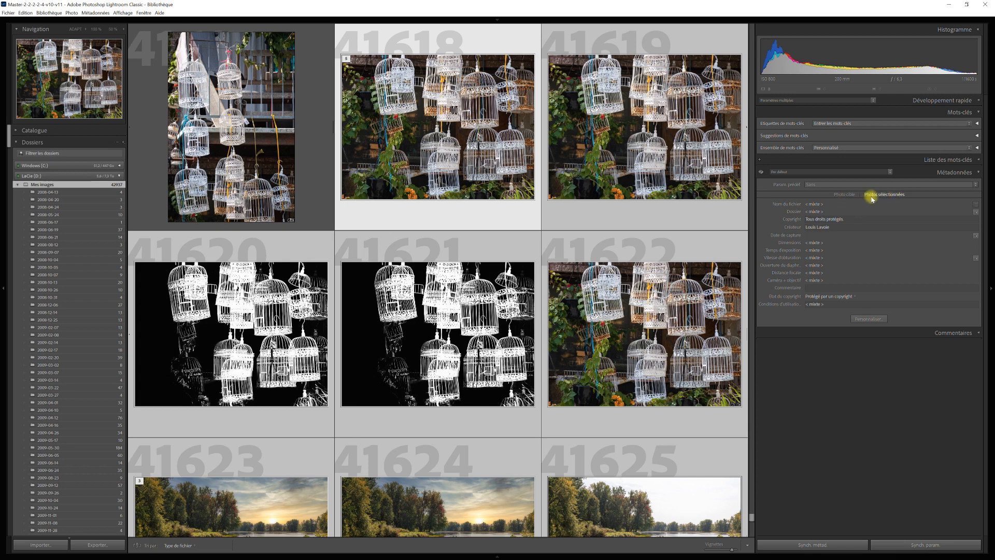
{"action": "left_click", "coordinate": [845, 195]}
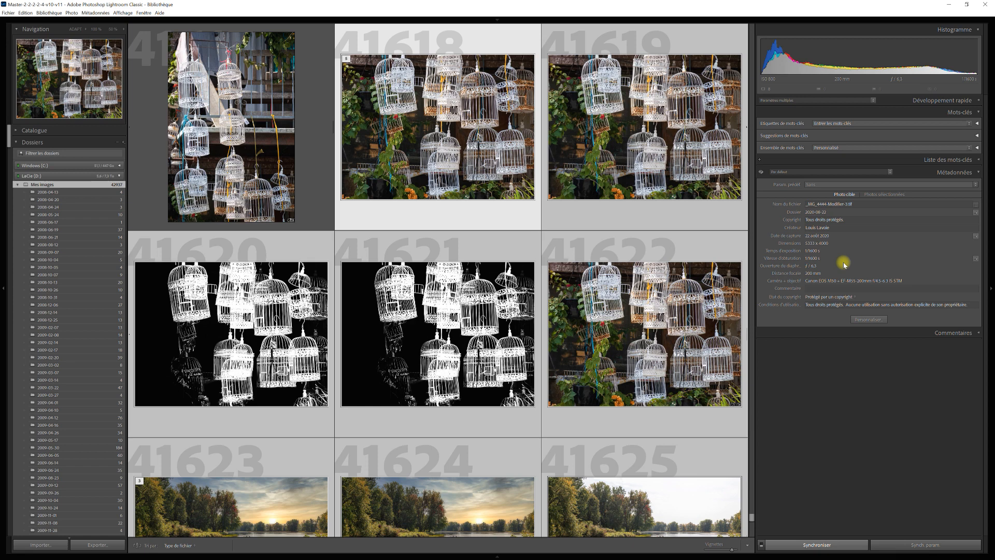
Switch the Metadata panel to Photos sélectionnées to show the combined values of all selected photos
{"action": "left_click", "coordinate": [888, 195]}
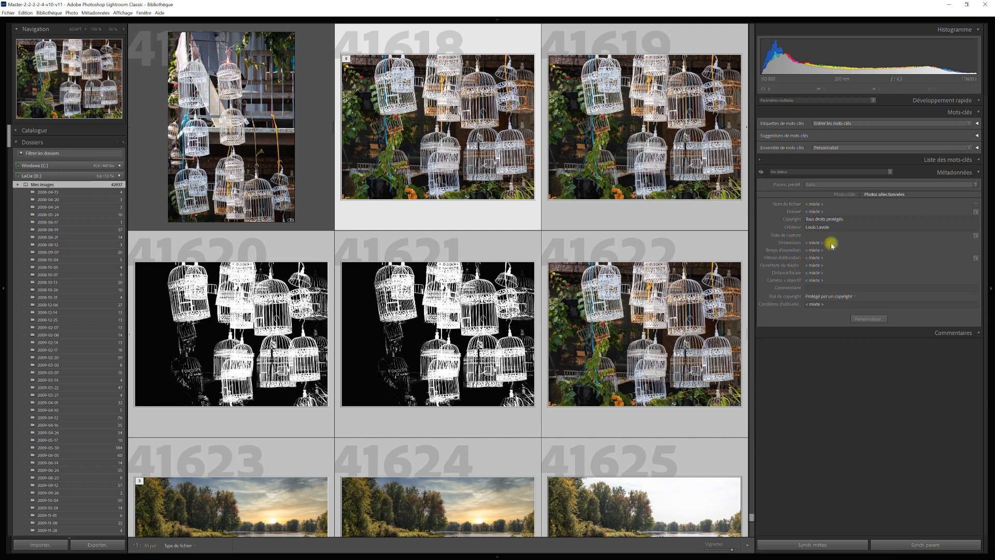
Return the Metadata panel to Photo cible, listing _MG_4444-Modifier-3.tif's own values
{"action": "left_click", "coordinate": [850, 197]}
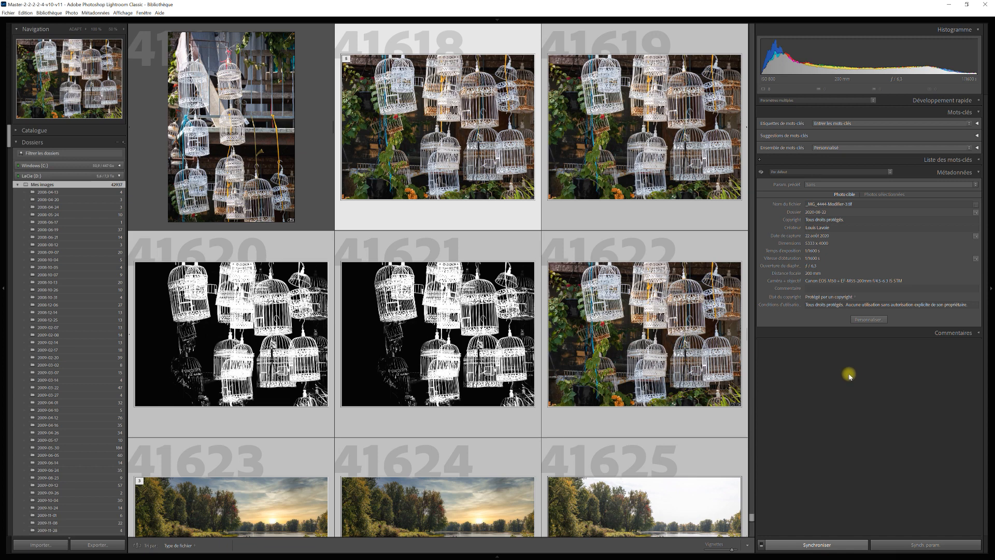
Open the Metadata panel field customization dialog, scrolled to the Informations sur l'appareil fields
{"action": "left_click", "coordinate": [868, 320]}
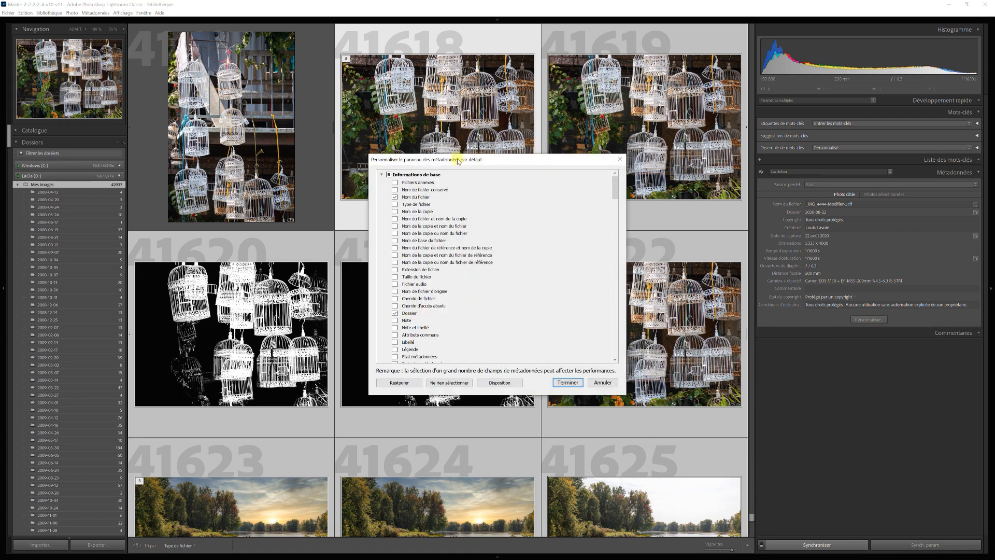
{"action": "left_click_drag", "start_coordinate": [616, 191], "coordinate": [618, 212]}
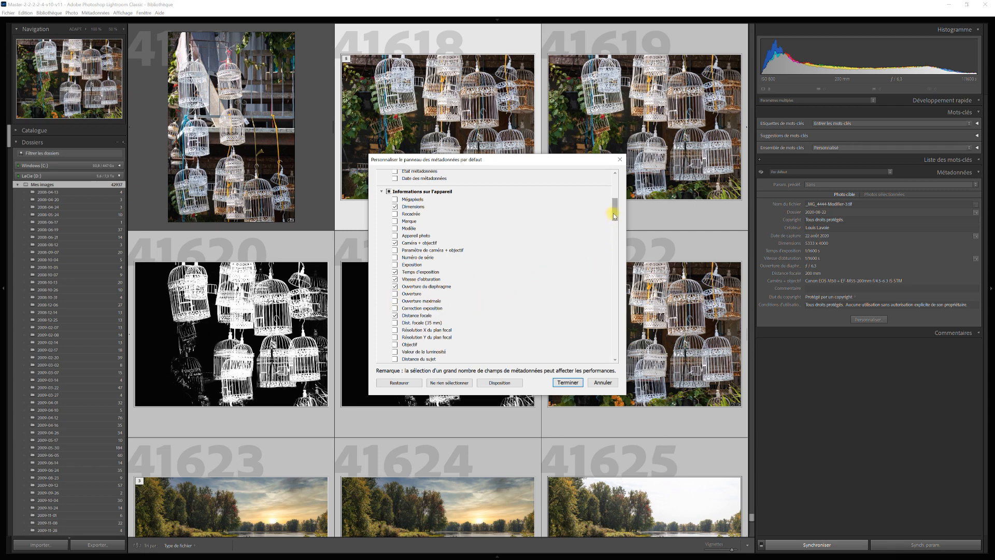
Add the Objectif (lens) field to the default Metadata panel and close the customization dialog
{"action": "left_click_drag", "start_coordinate": [614, 215], "coordinate": [616, 226]}
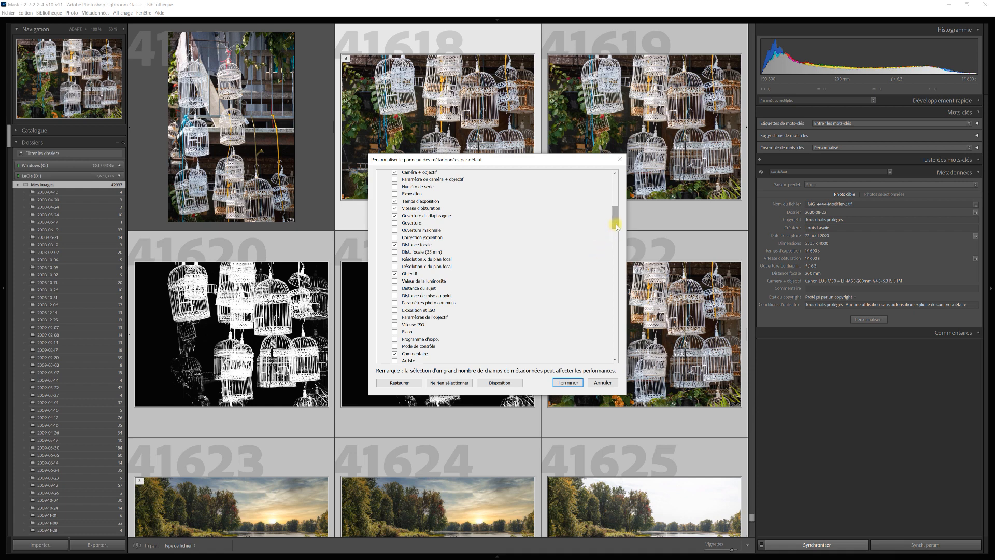
{"action": "left_click_drag", "start_coordinate": [618, 226], "coordinate": [618, 245]}
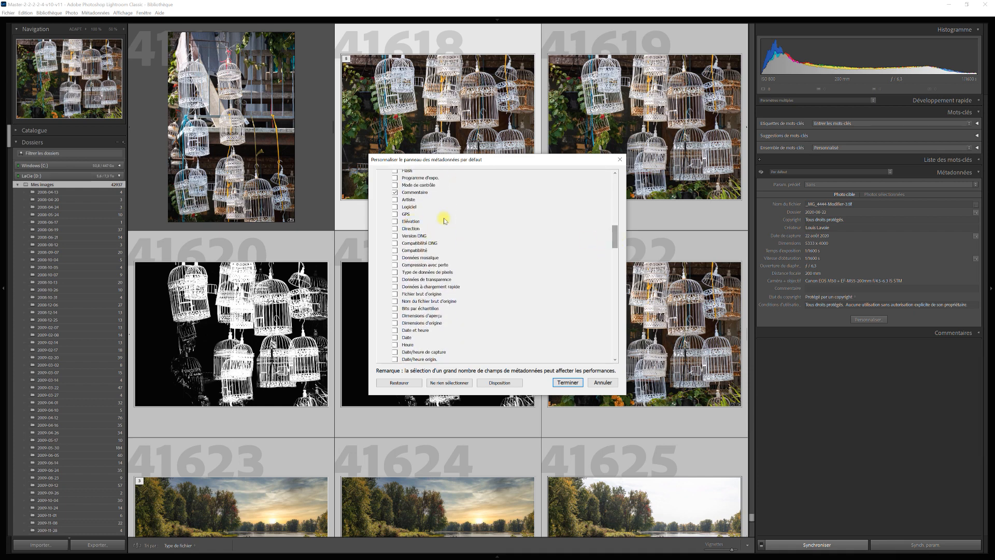
{"action": "left_click_drag", "start_coordinate": [616, 242], "coordinate": [620, 263]}
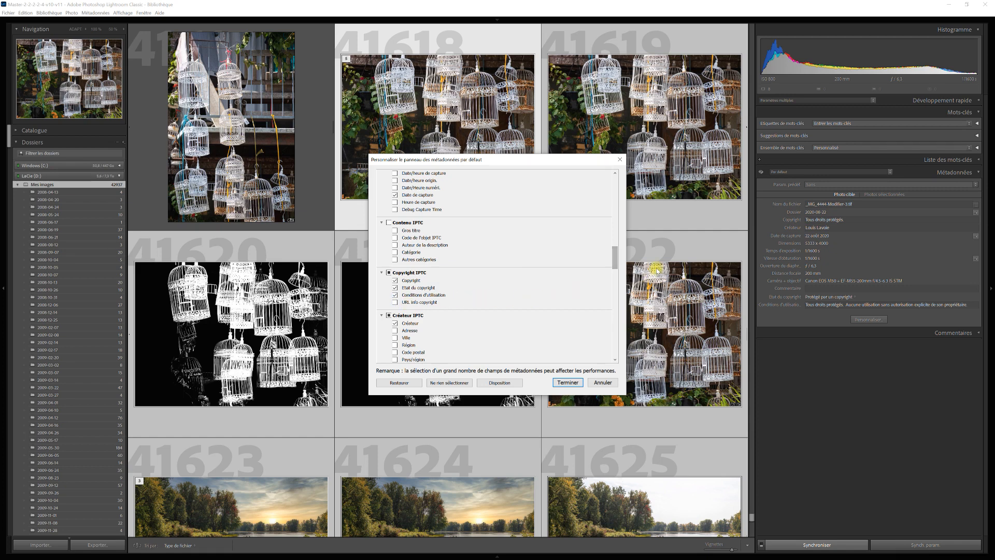
{"action": "left_click_drag", "start_coordinate": [615, 264], "coordinate": [628, 185]}
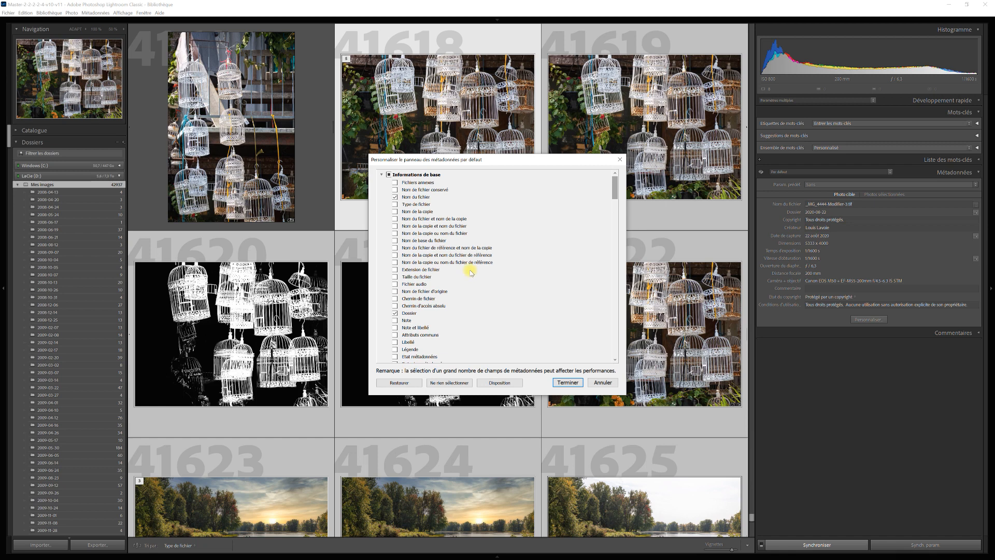
{"action": "left_click", "coordinate": [568, 382]}
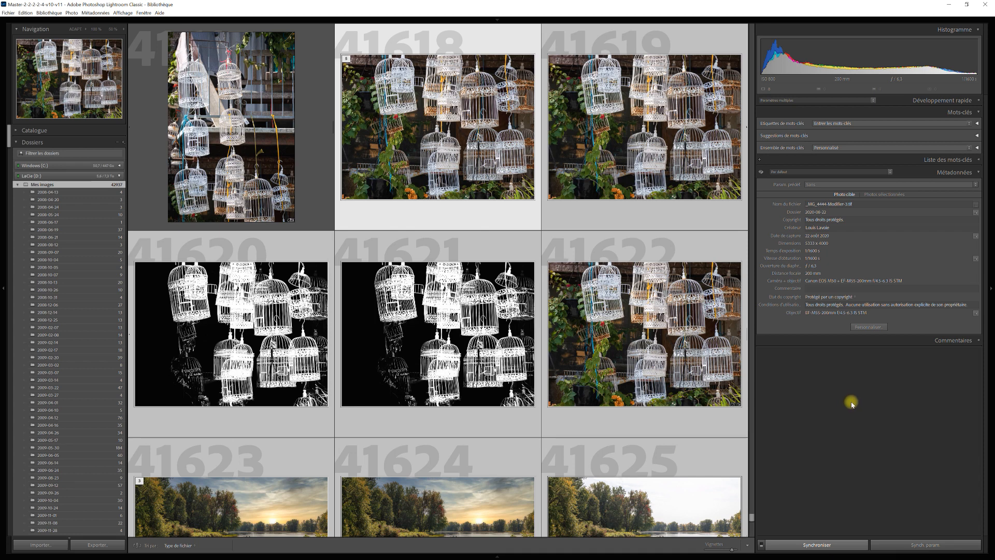
Reopen the Customize Default Metadata Panel dialog showing the basic information fields
{"action": "left_click", "coordinate": [872, 327]}
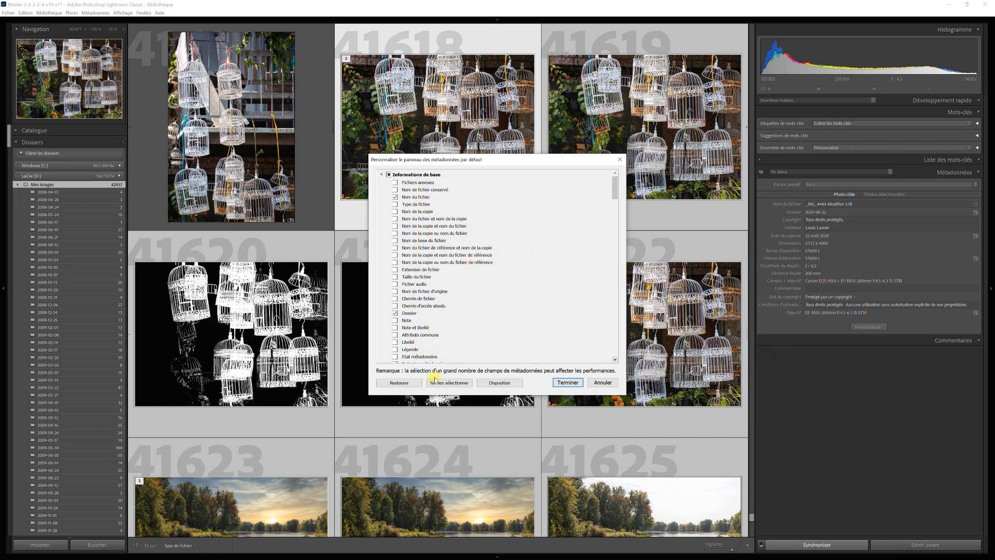
Reorder the fields so Objectif follows Distance focale and Commentaire comes last, then save
{"action": "left_click", "coordinate": [499, 382]}
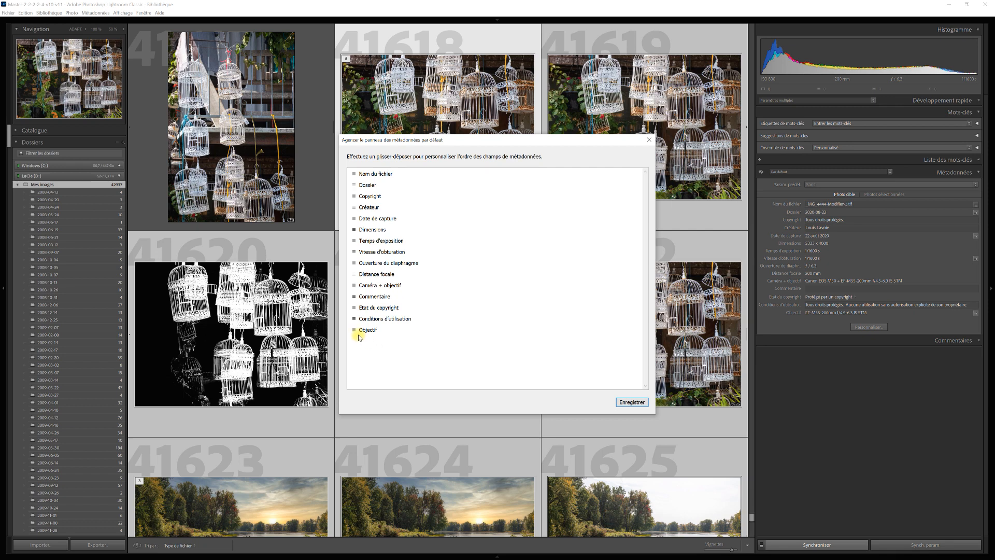
{"action": "left_click_drag", "start_coordinate": [354, 332], "coordinate": [363, 284]}
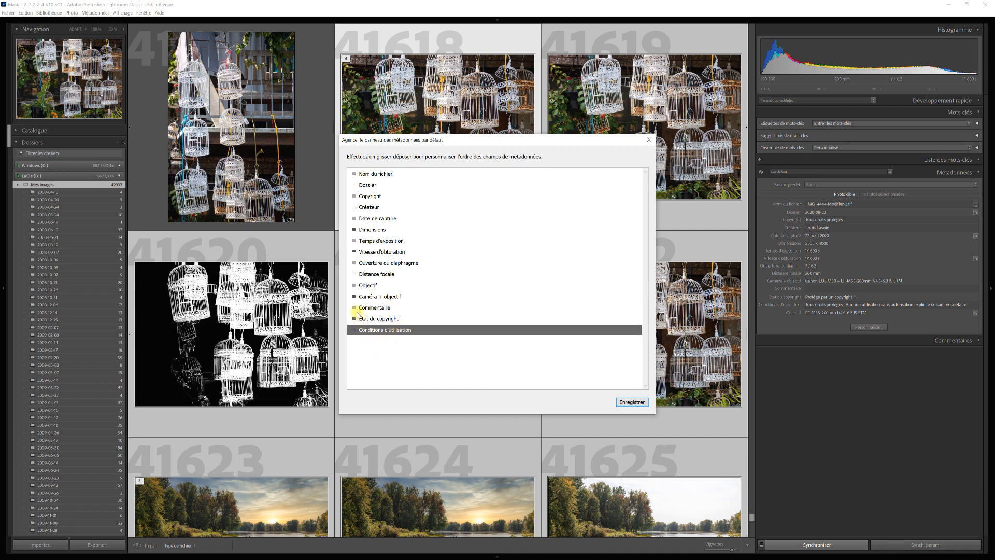
{"action": "left_click_drag", "start_coordinate": [355, 309], "coordinate": [357, 344]}
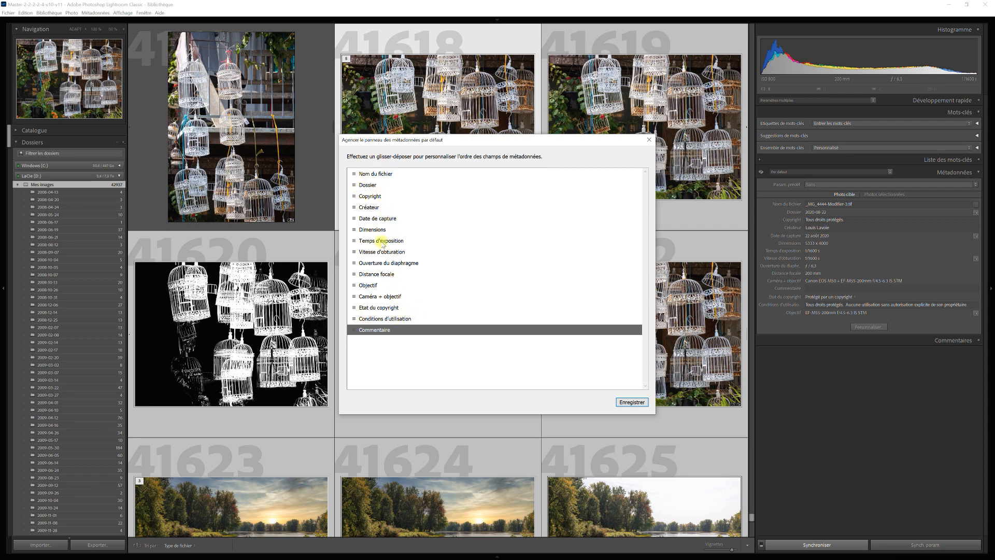
{"action": "left_click", "coordinate": [634, 403]}
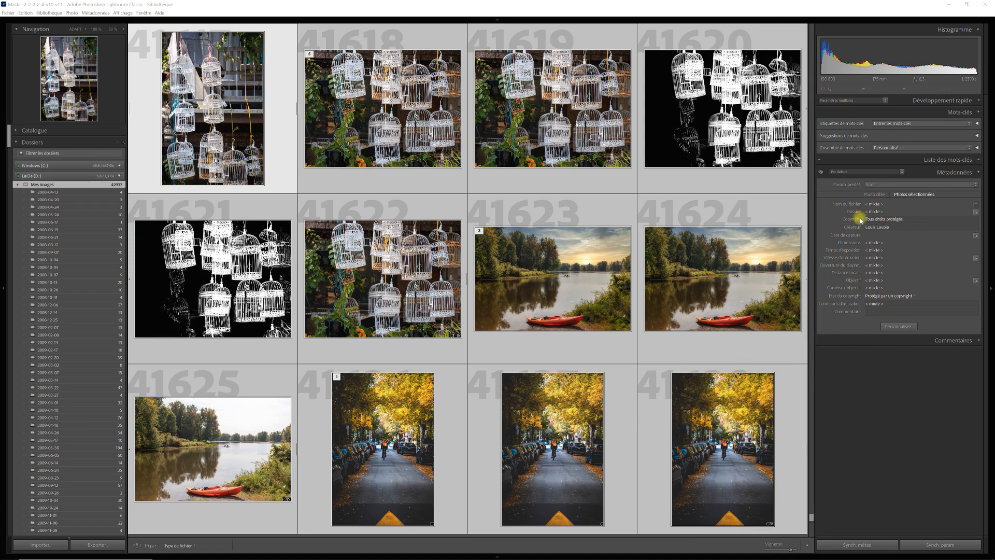
{"action": "left_click", "coordinate": [790, 420]}
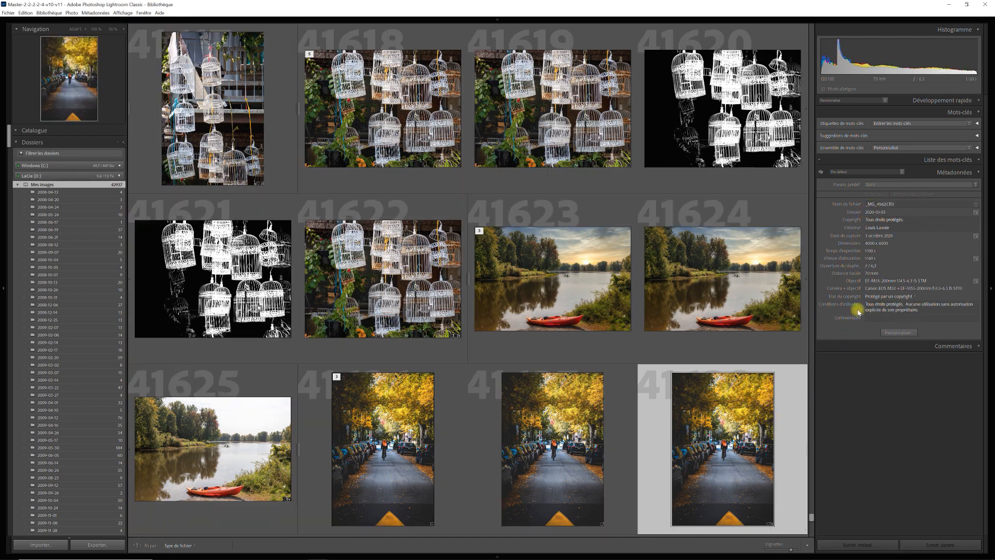
{"action": "left_click", "coordinate": [710, 183]}
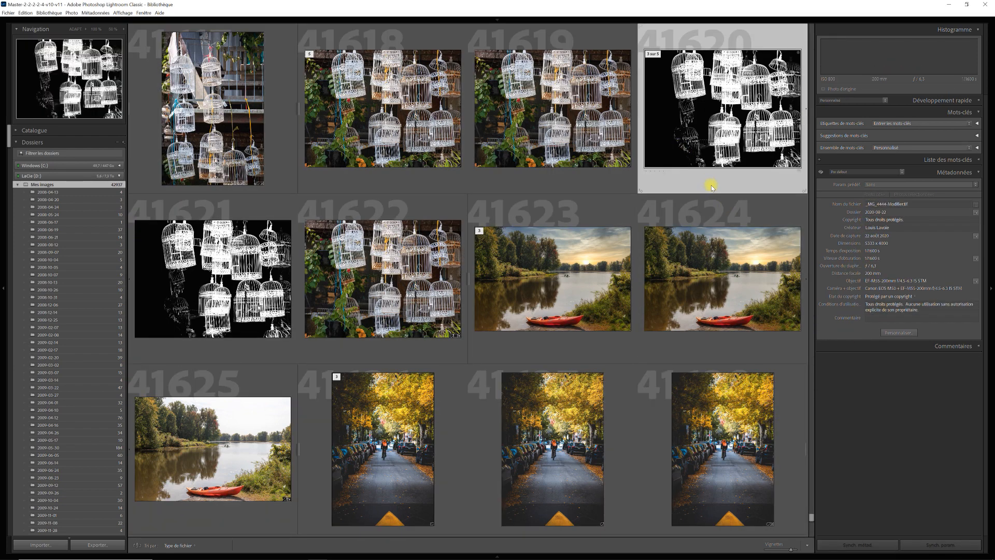
{"action": "left_click", "coordinate": [276, 520]}
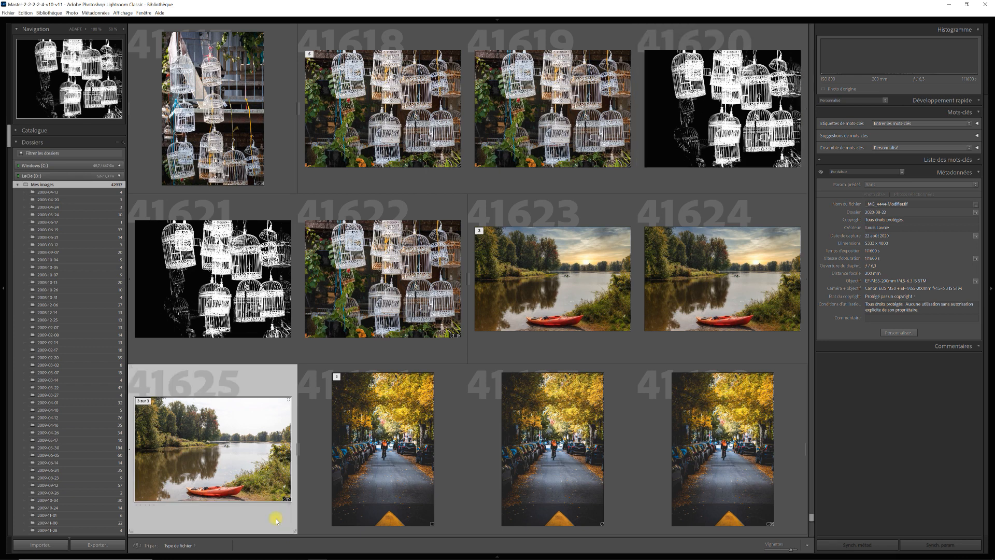
{"action": "left_click", "coordinate": [725, 353]}
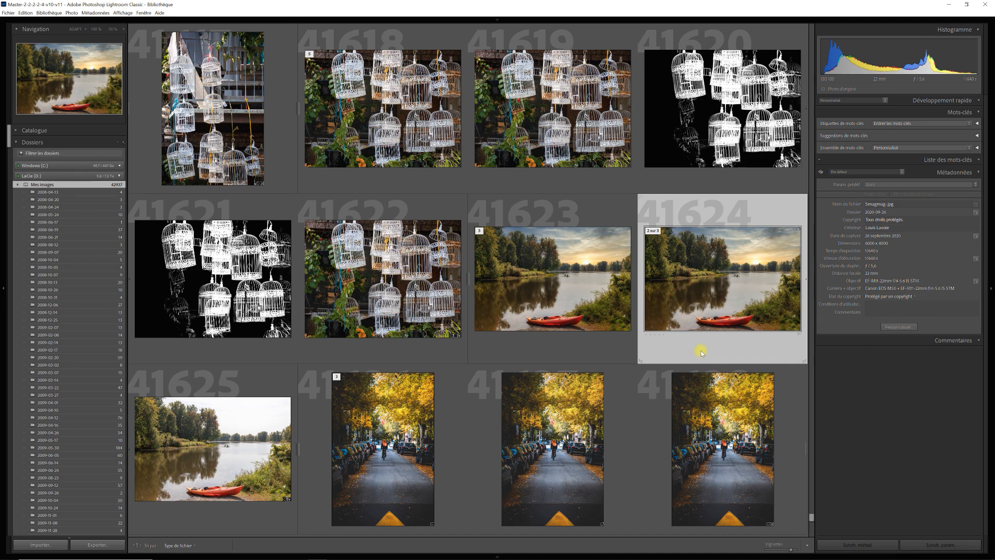
{"action": "left_click", "coordinate": [612, 350]}
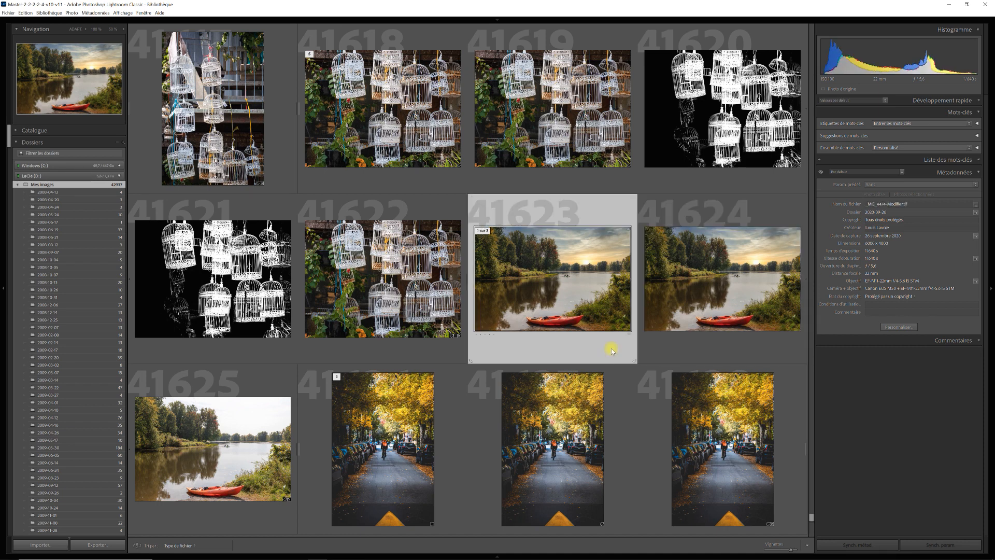
{"action": "left_click", "coordinate": [223, 520]}
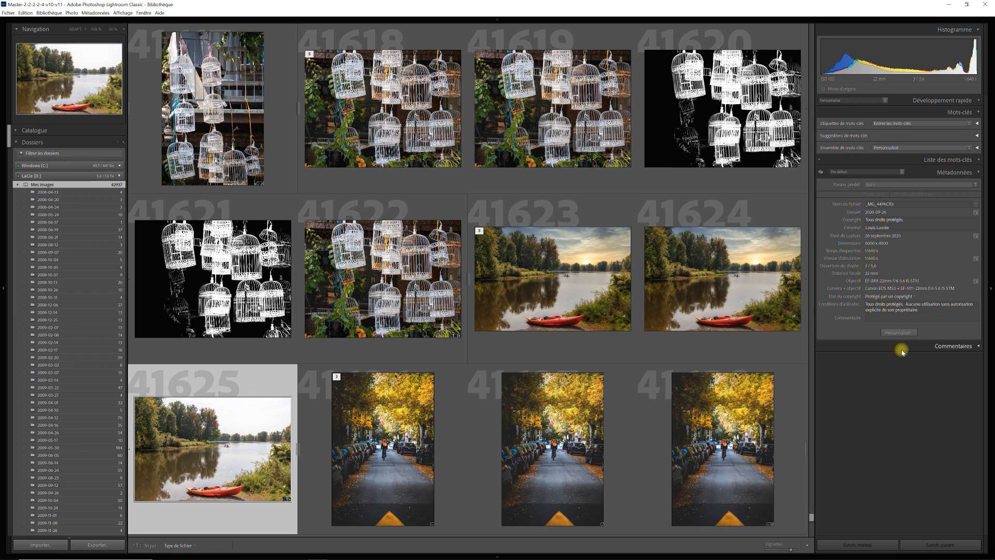
Copy photo 41625's Conditions d'utilisation and apply them to kayak photos 41623 and 41624
{"action": "left_click", "coordinate": [920, 309]}
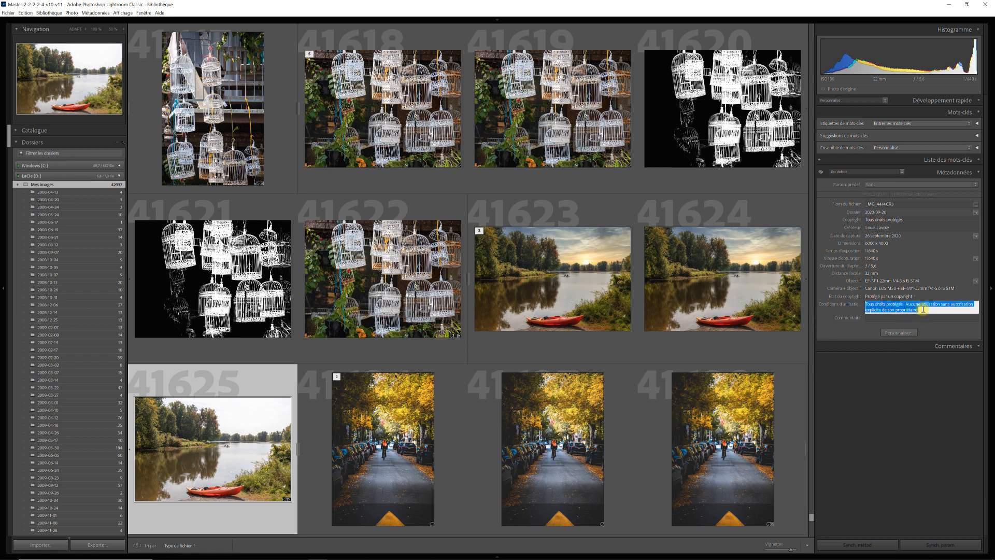
{"action": "key", "text": "ctrl+c"}
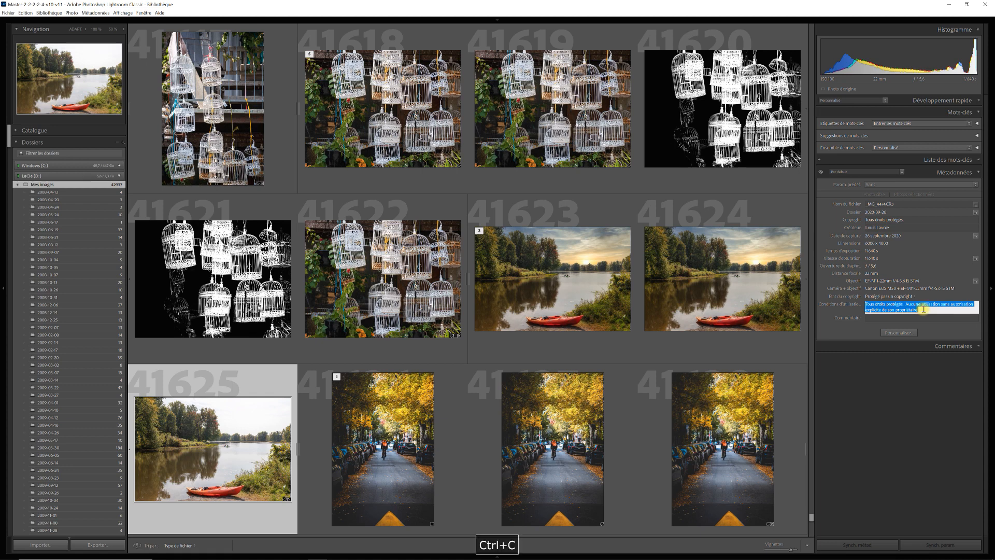
{"action": "left_click", "coordinate": [751, 350]}
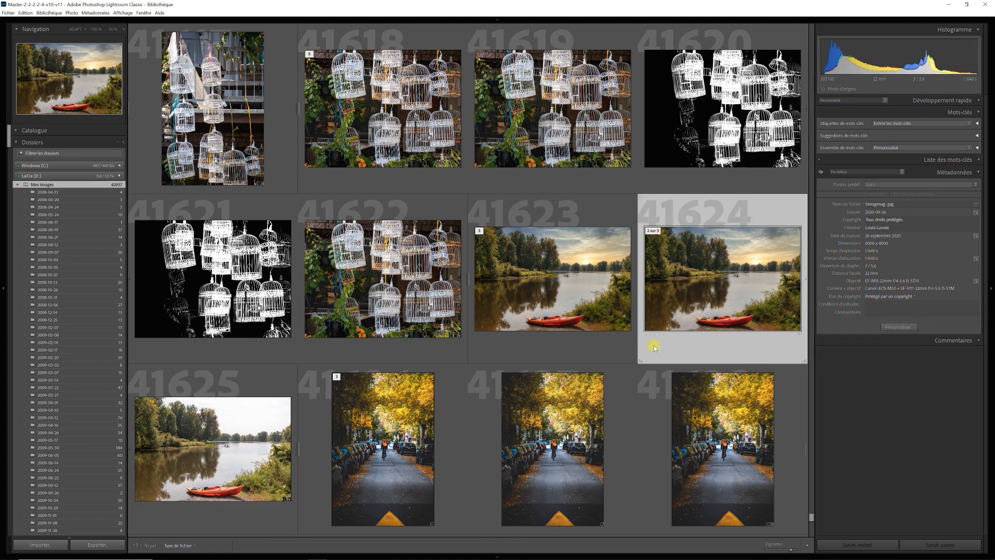
{"action": "left_click", "coordinate": [589, 357], "text": "shift"}
{"action": "left_click", "coordinate": [888, 303]}
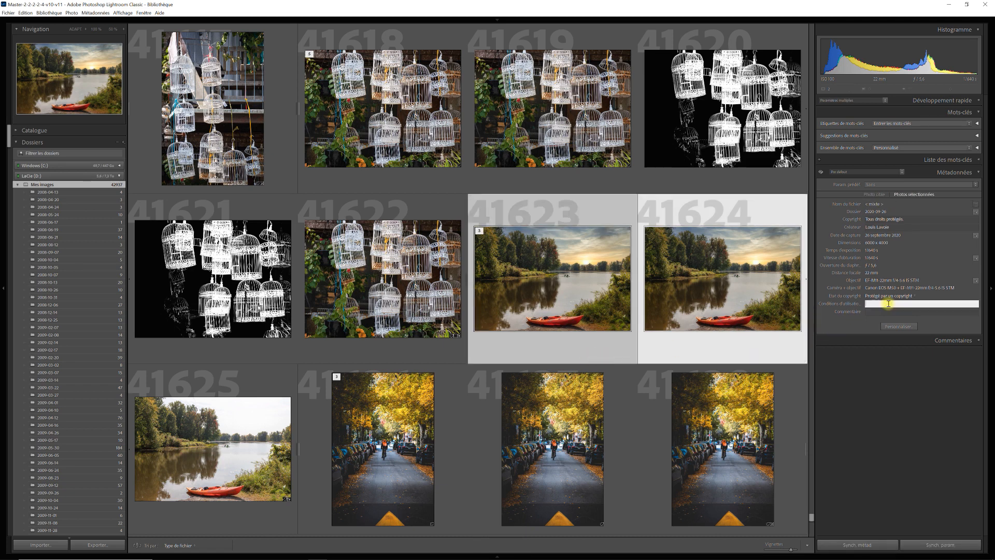
{"action": "key", "text": "ctrl+v"}
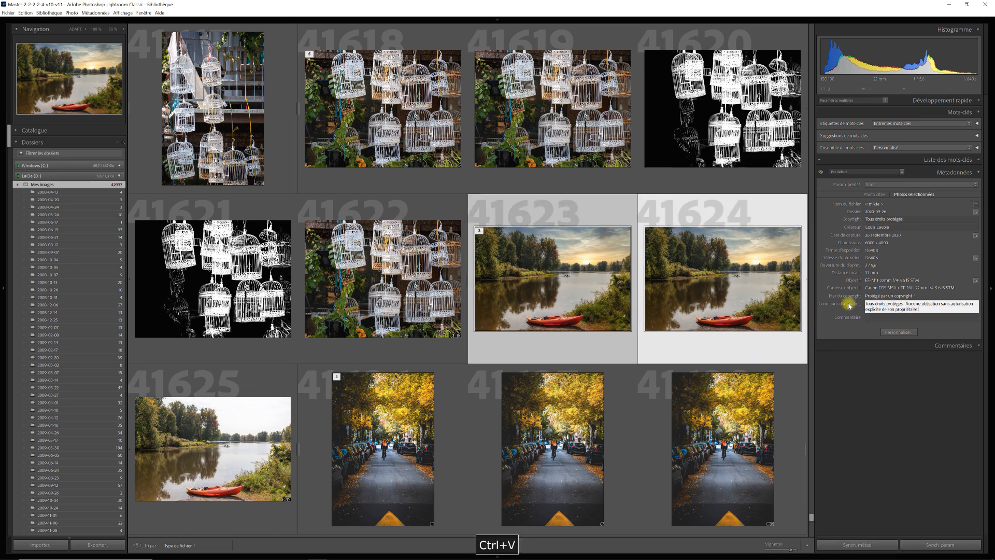
{"action": "key", "text": "Return"}
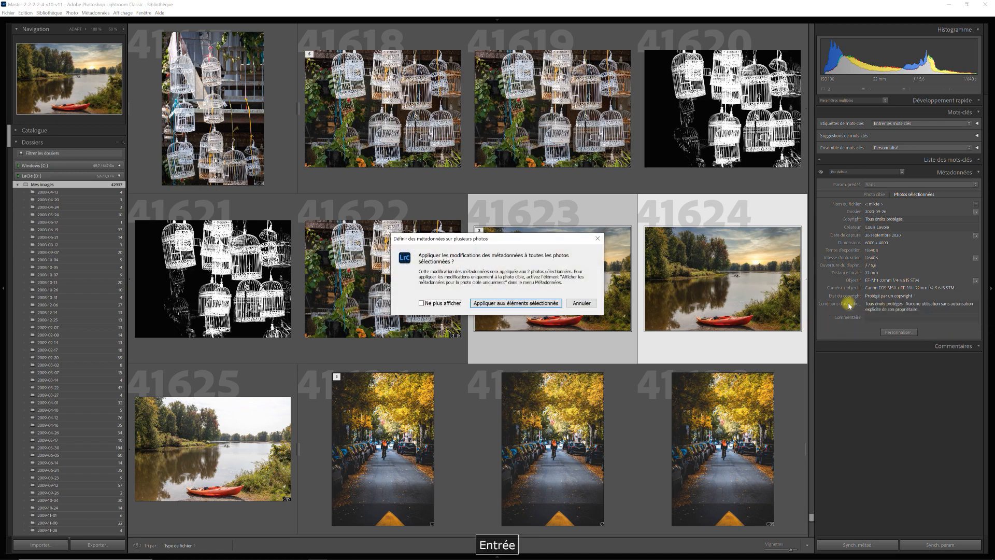
{"action": "left_click", "coordinate": [519, 304]}
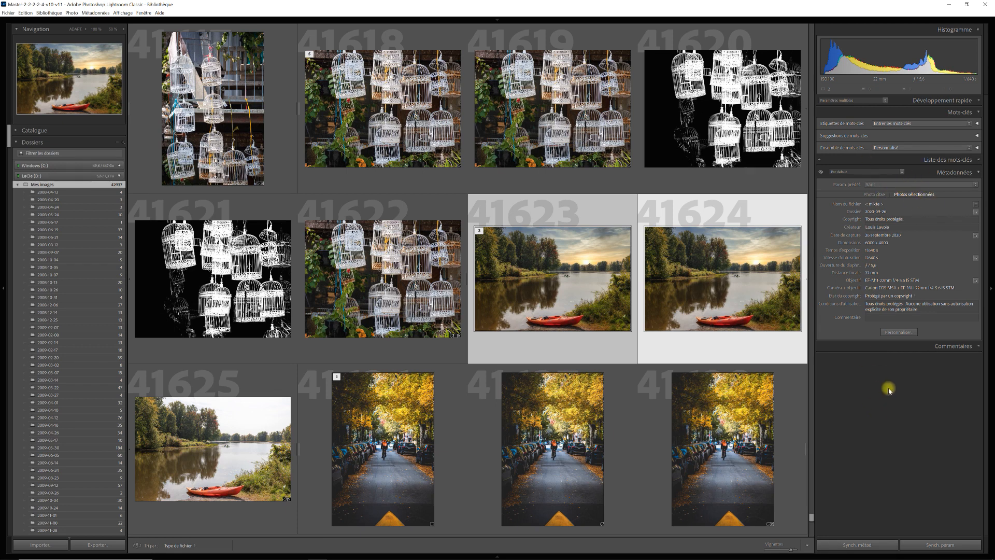
{"action": "left_click", "coordinate": [798, 408]}
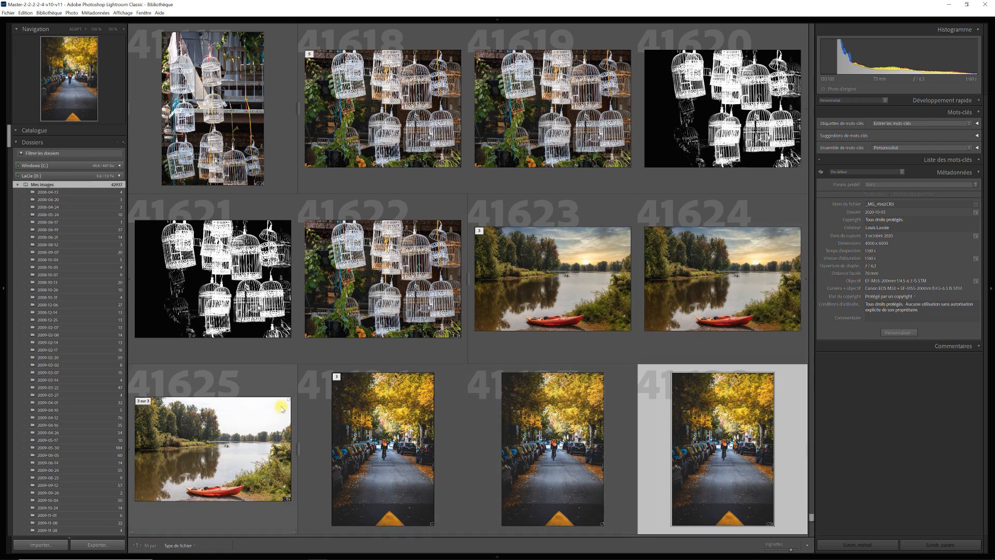
{"action": "left_click", "coordinate": [261, 381]}
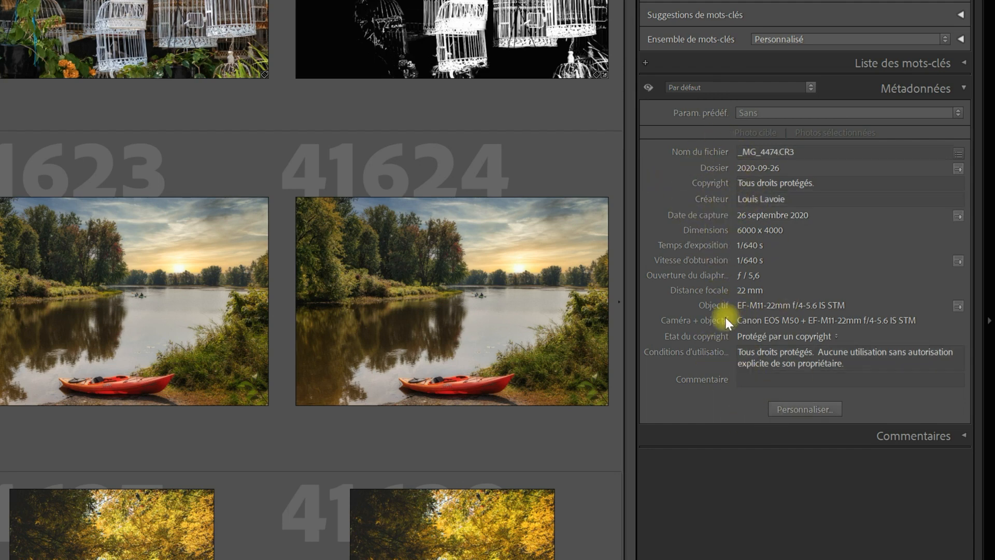
Leave the kayak photo's Commentaire empty and show only editable fields in the Metadata panel
{"action": "left_click", "coordinate": [777, 382]}
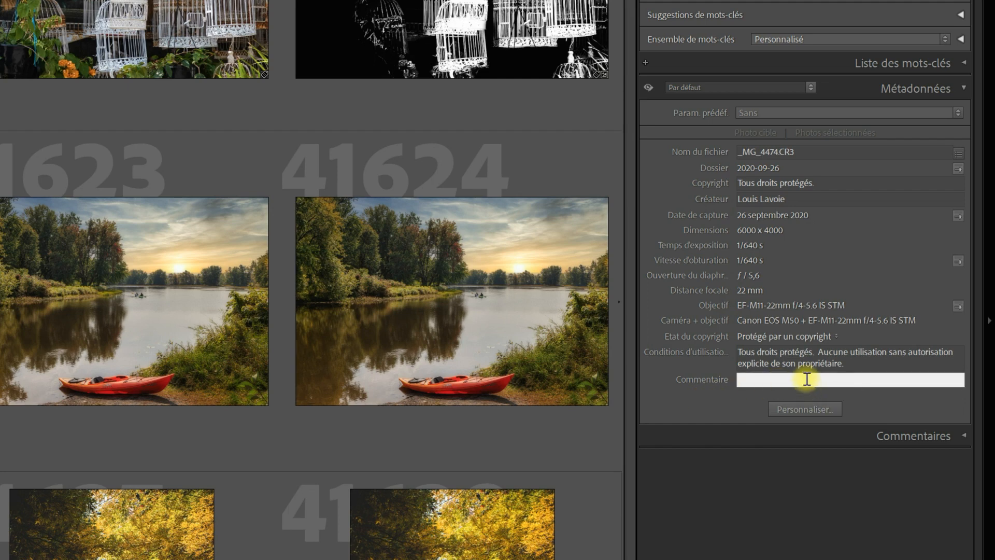
{"action": "left_click", "coordinate": [763, 283]}
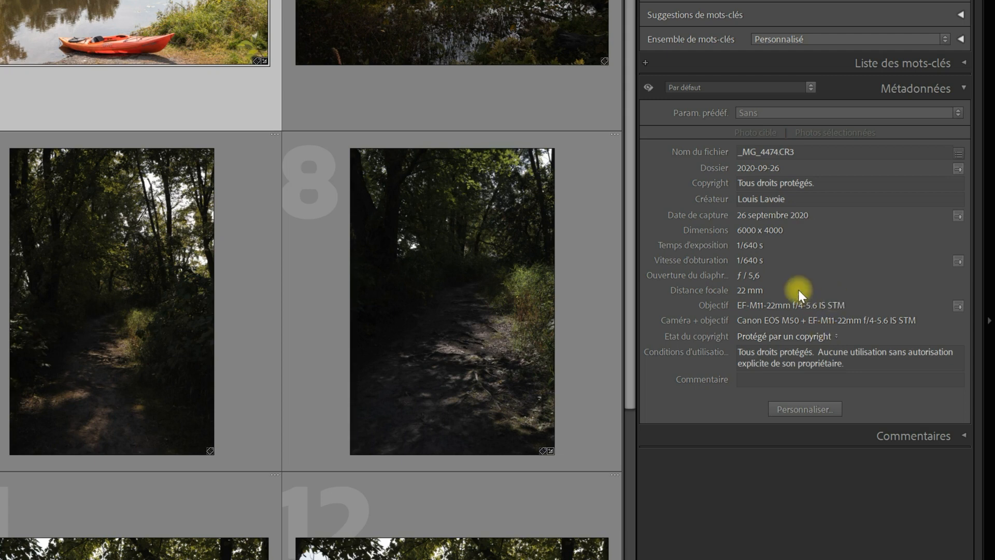
{"action": "left_click", "coordinate": [788, 376]}
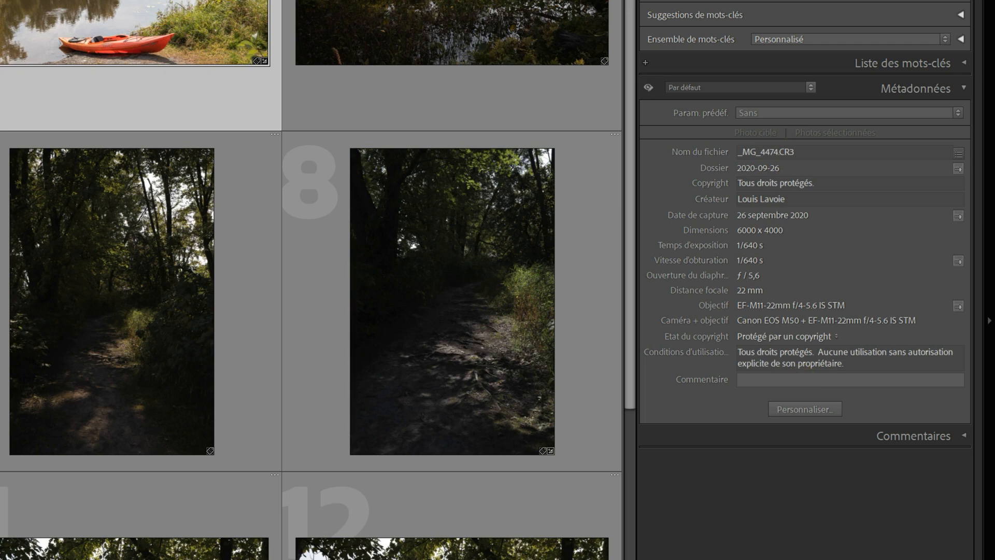
{"action": "left_click", "coordinate": [80, 84]}
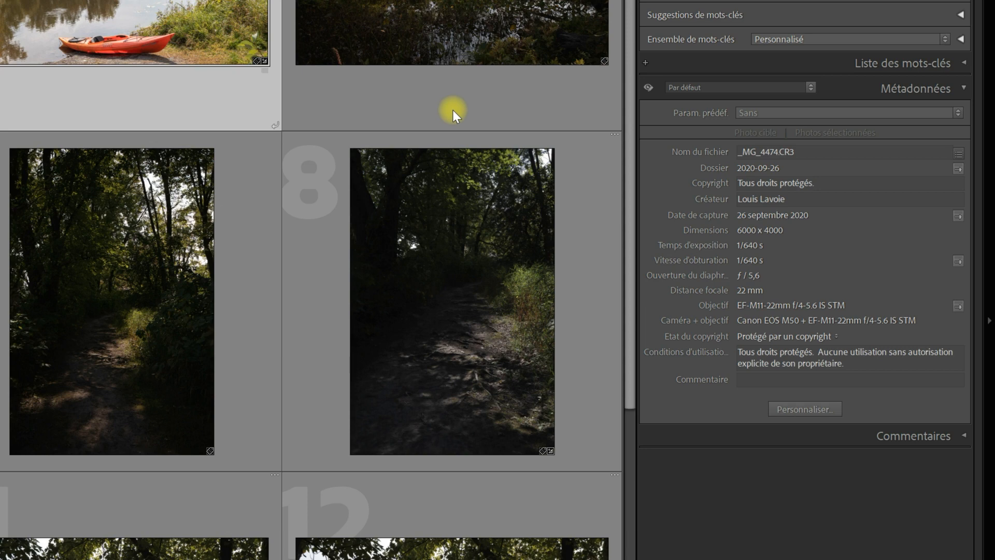
{"action": "left_click", "coordinate": [648, 87]}
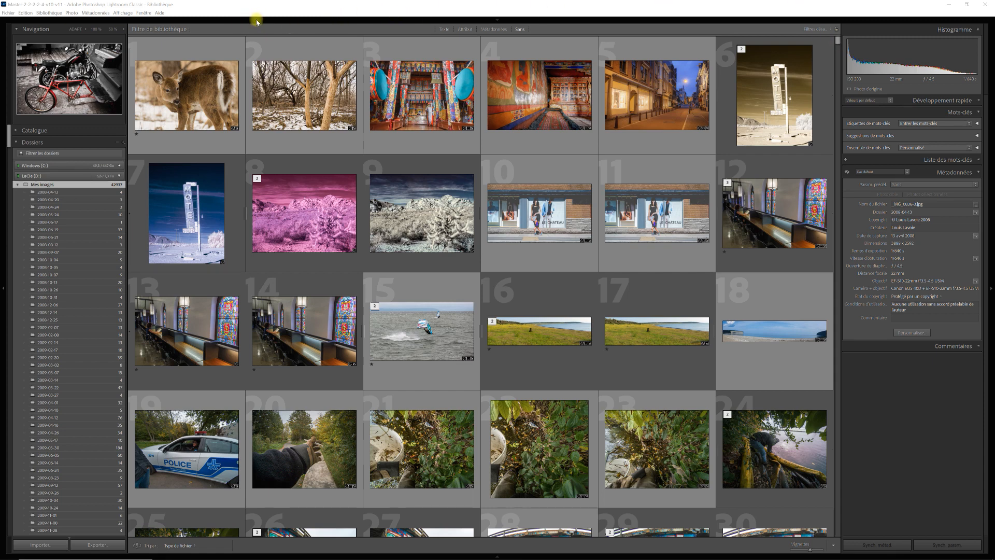
Show the Metadata filter bar and set the Date column to 'Tous' to list all 42928 photos
{"action": "left_click", "coordinate": [123, 13]}
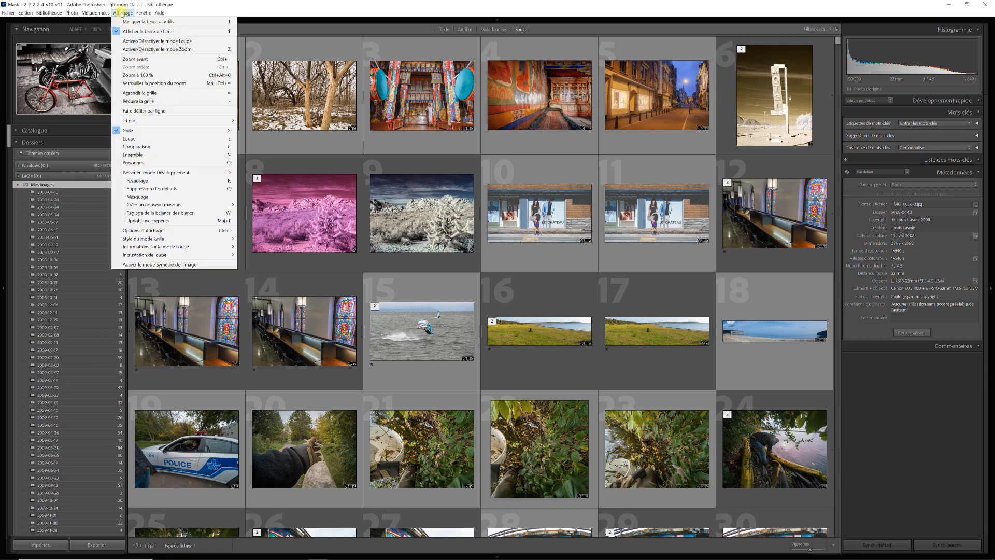
{"action": "left_click", "coordinate": [371, 32]}
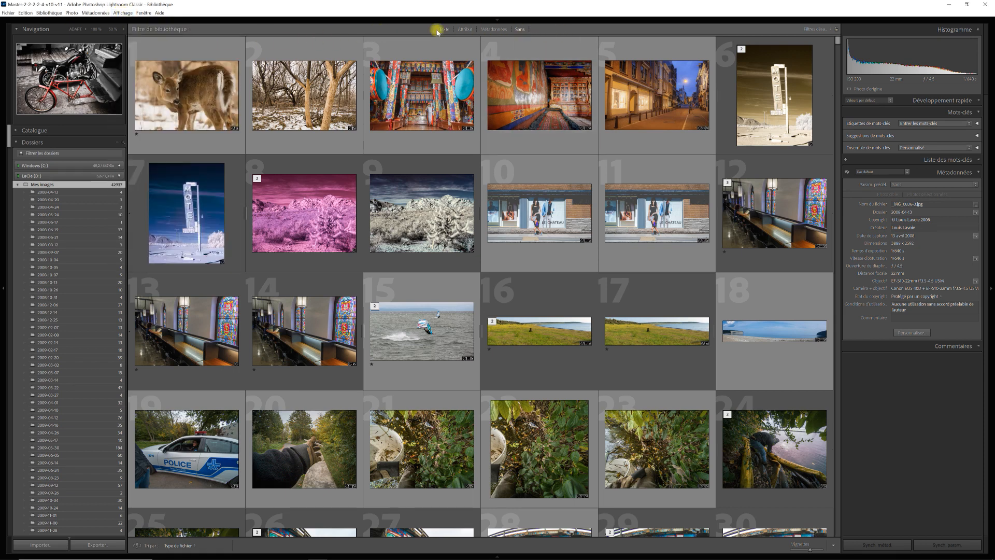
{"action": "left_click", "coordinate": [495, 29]}
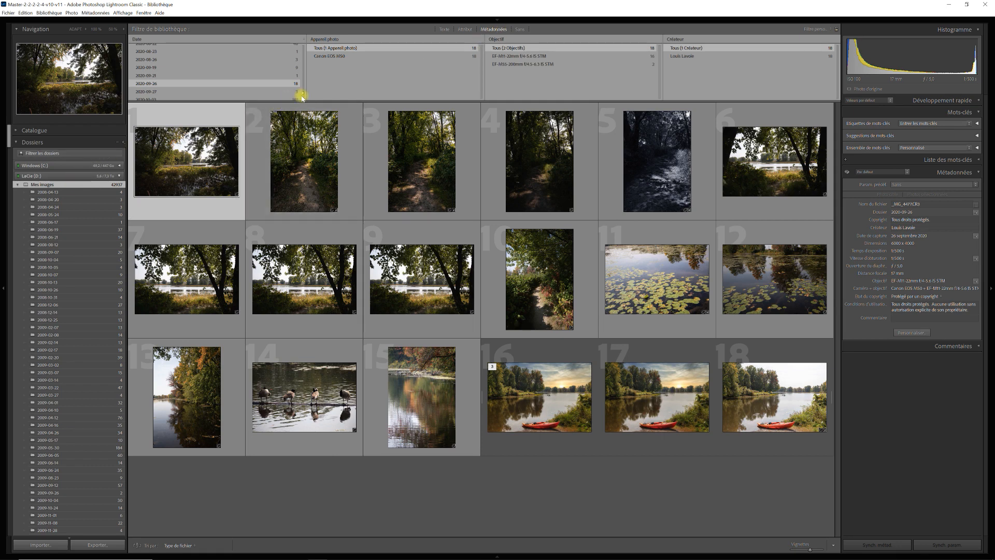
{"action": "left_click_drag", "start_coordinate": [303, 95], "coordinate": [303, 39]}
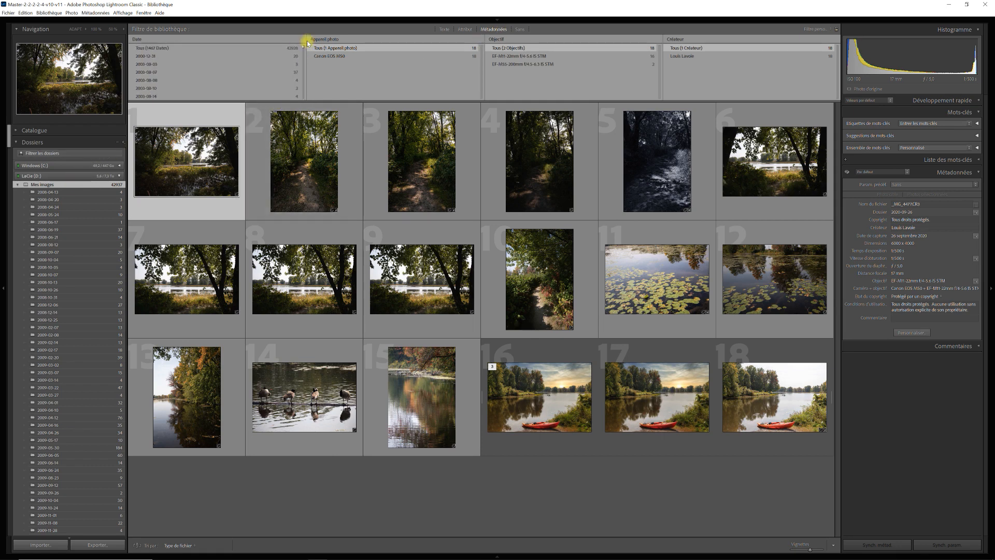
{"action": "left_click", "coordinate": [254, 47]}
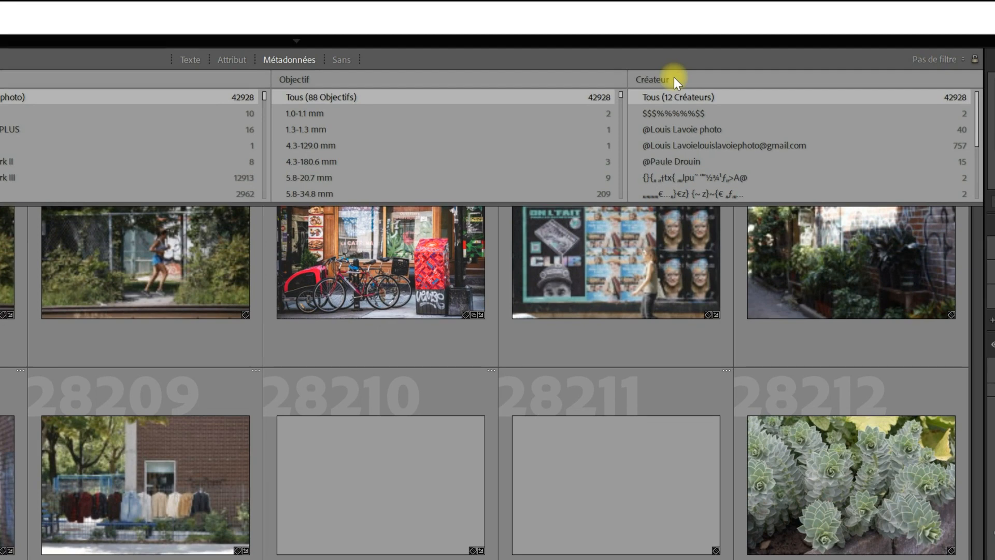
Keep the column on Créateur and filter to the garbled creator's two infrared alley photos
{"action": "left_click", "coordinate": [674, 79]}
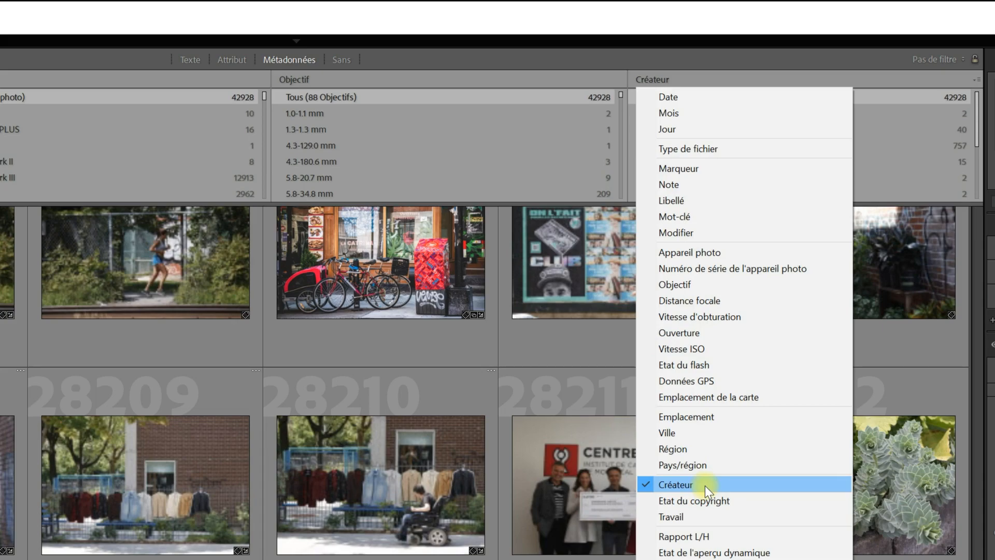
{"action": "left_click", "coordinate": [705, 487]}
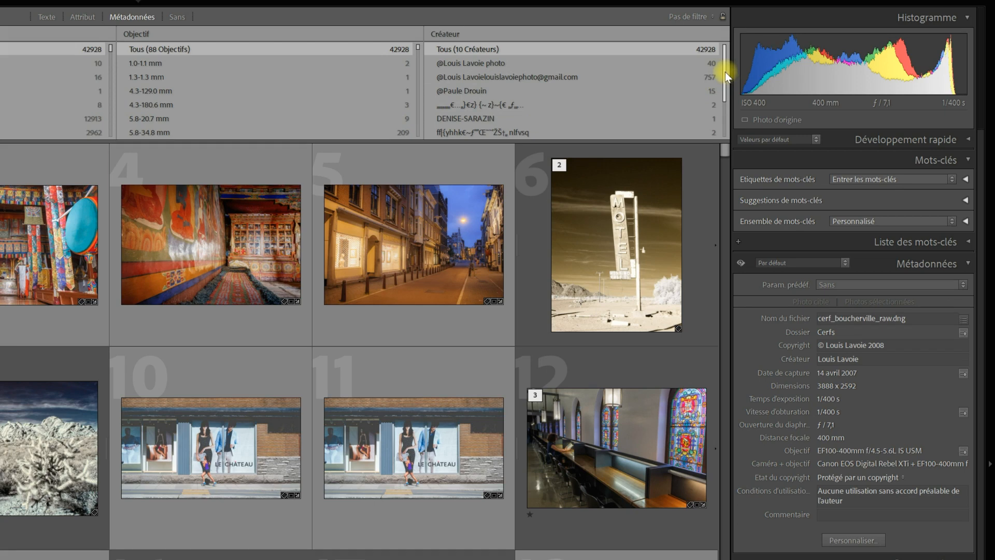
{"action": "scroll", "coordinate": [726, 72], "scroll_direction": "down", "scroll_amount": 2}
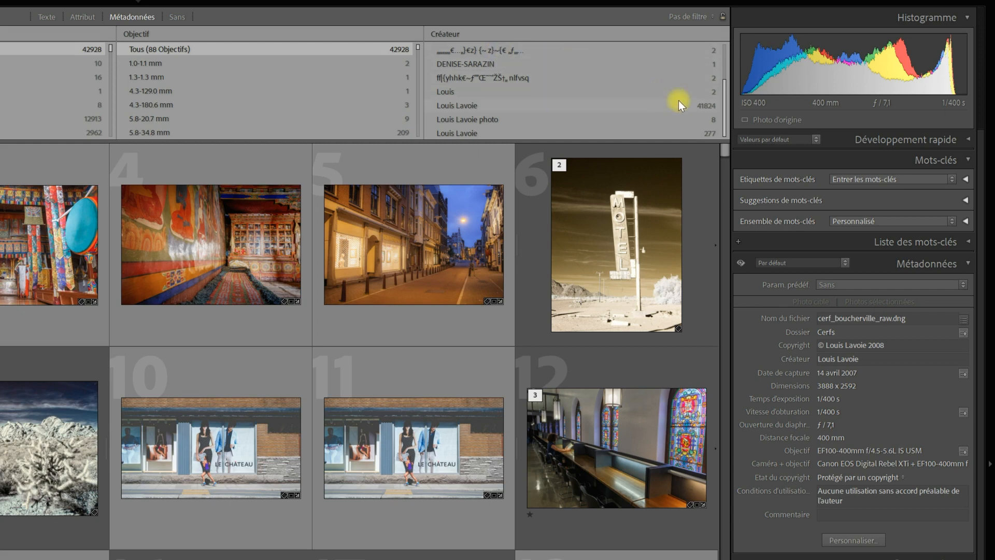
{"action": "scroll", "coordinate": [724, 106], "scroll_direction": "up", "scroll_amount": 2}
{"action": "scroll", "coordinate": [724, 60], "scroll_direction": "down", "scroll_amount": 2}
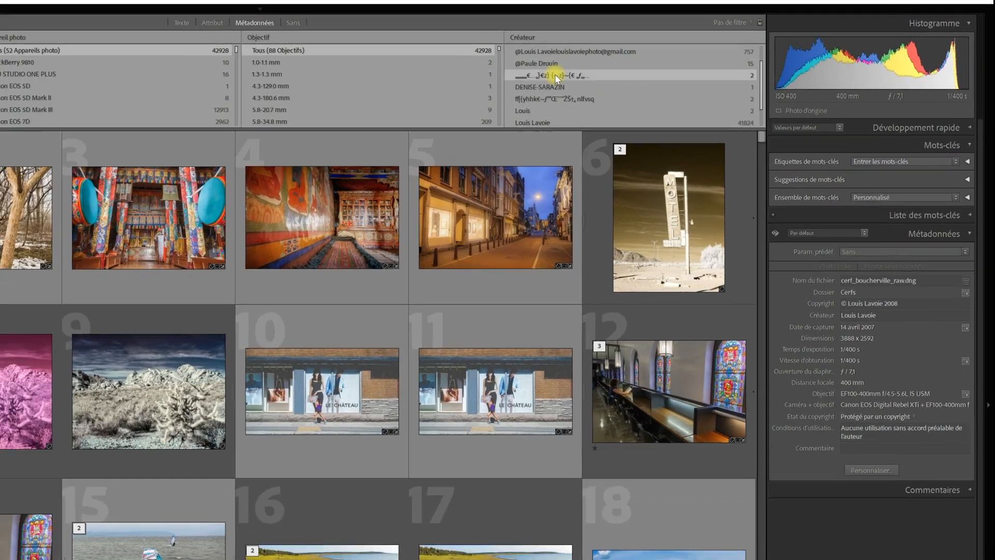
{"action": "left_click", "coordinate": [484, 77]}
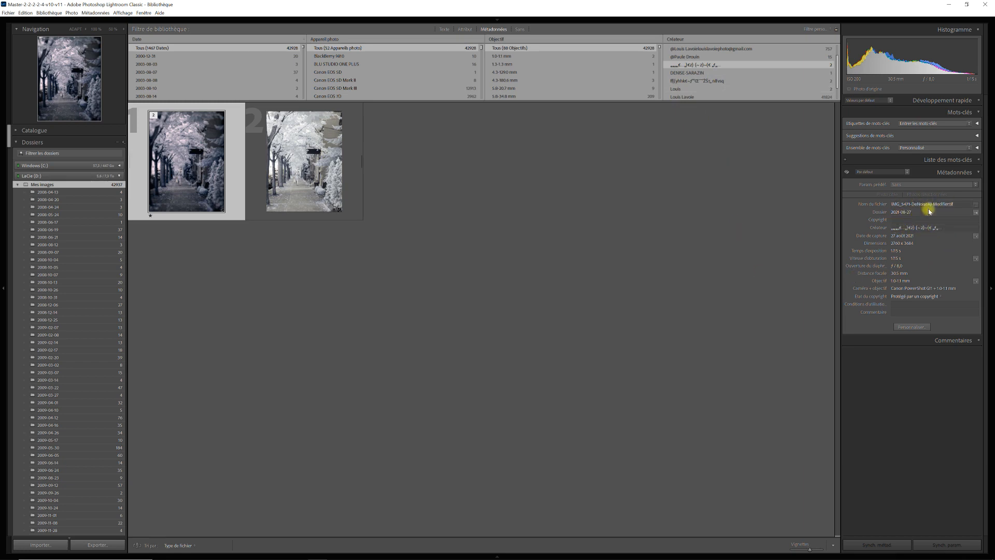
Filter to the next garbled creator and replace both photos' Créateur with the photographer's proper name
{"action": "left_click", "coordinate": [657, 218]}
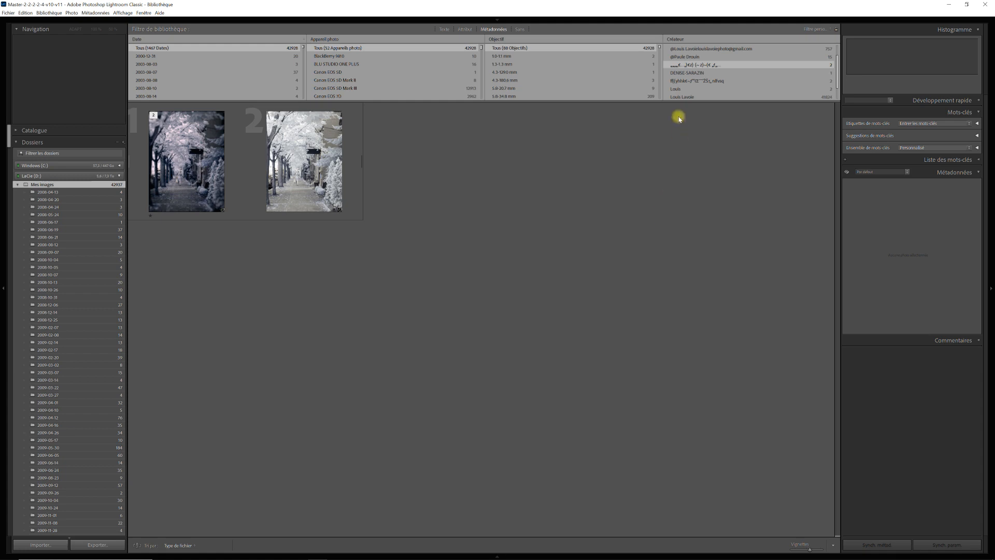
{"action": "left_click", "coordinate": [698, 81]}
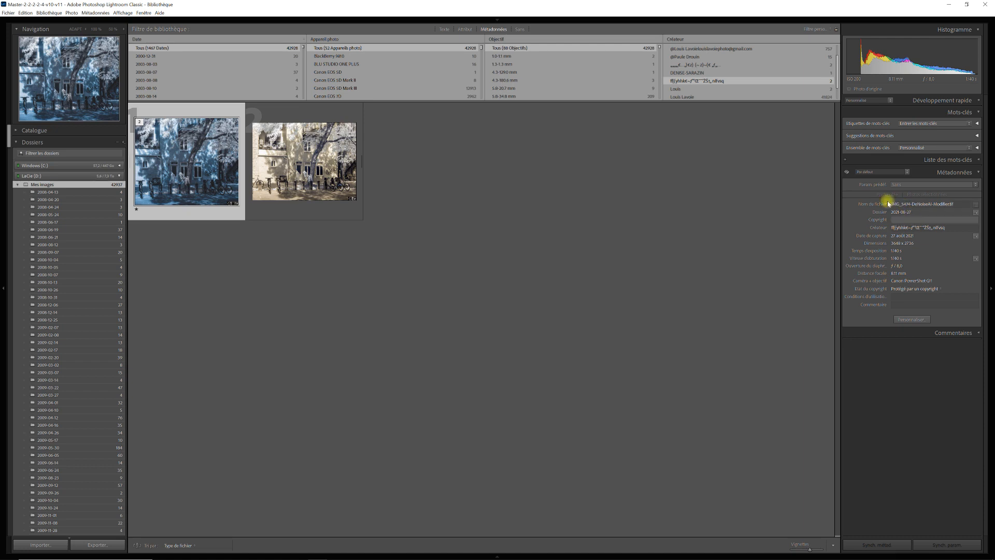
{"action": "key", "text": "ctrl+a"}
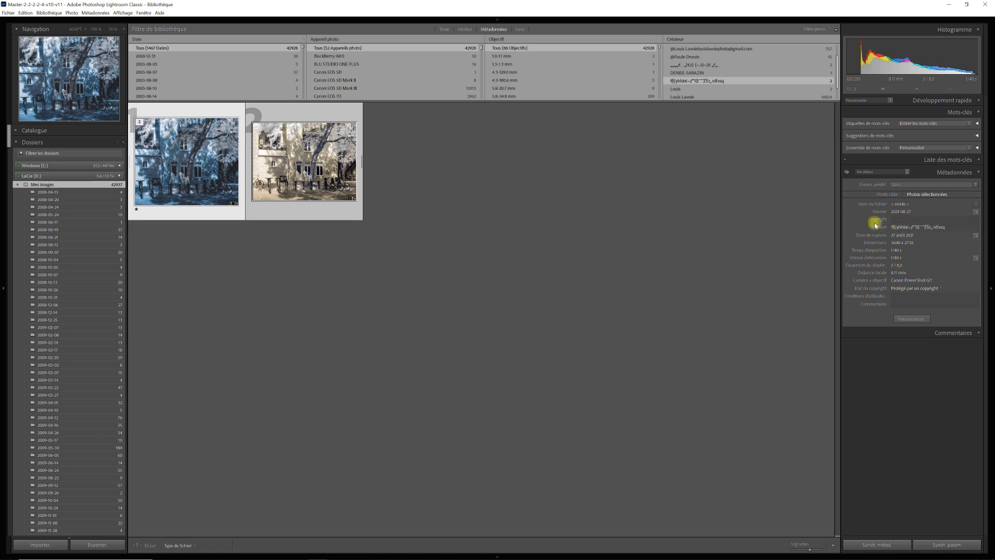
{"action": "left_click", "coordinate": [951, 227]}
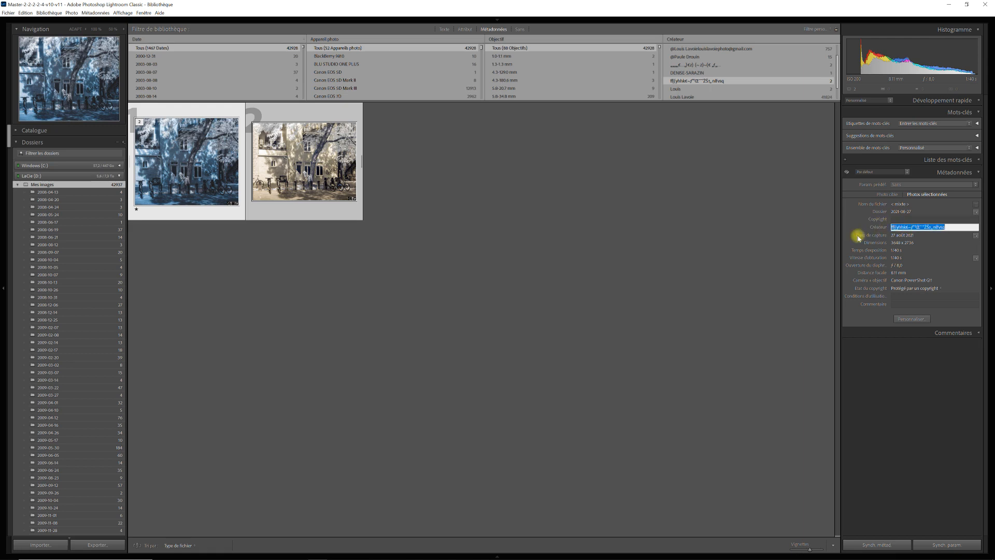
{"action": "key", "text": "Return"}
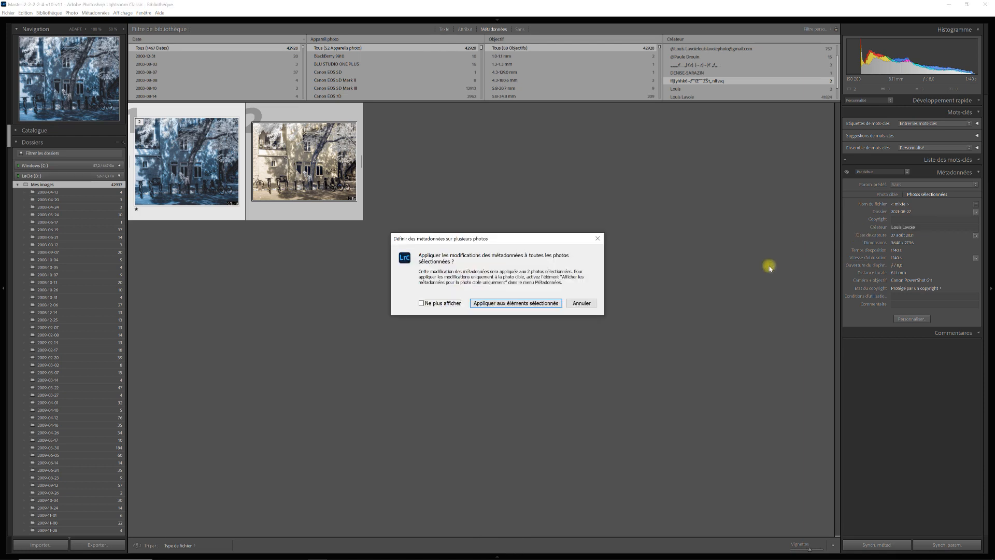
{"action": "left_click", "coordinate": [522, 304]}
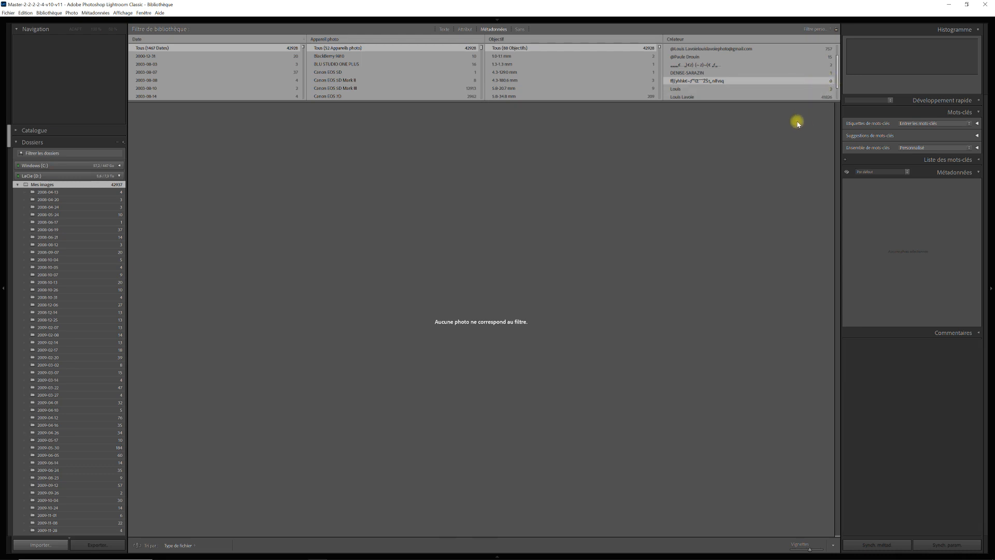
Filter to the last garbled creator and correct both photos' Créateur to the photographer's name
{"action": "left_click", "coordinate": [788, 64]}
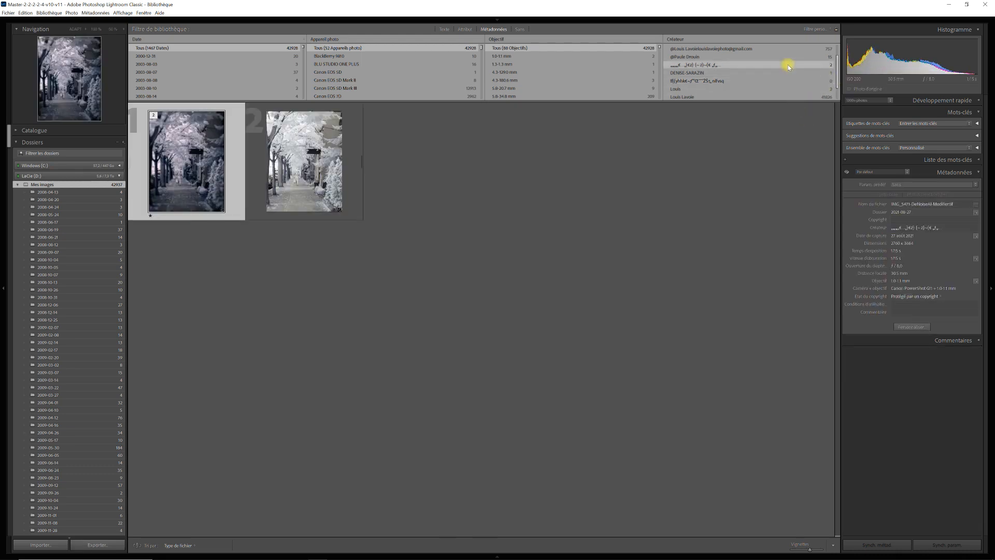
{"action": "left_click", "coordinate": [352, 183], "text": "shift"}
{"action": "left_click", "coordinate": [953, 227]}
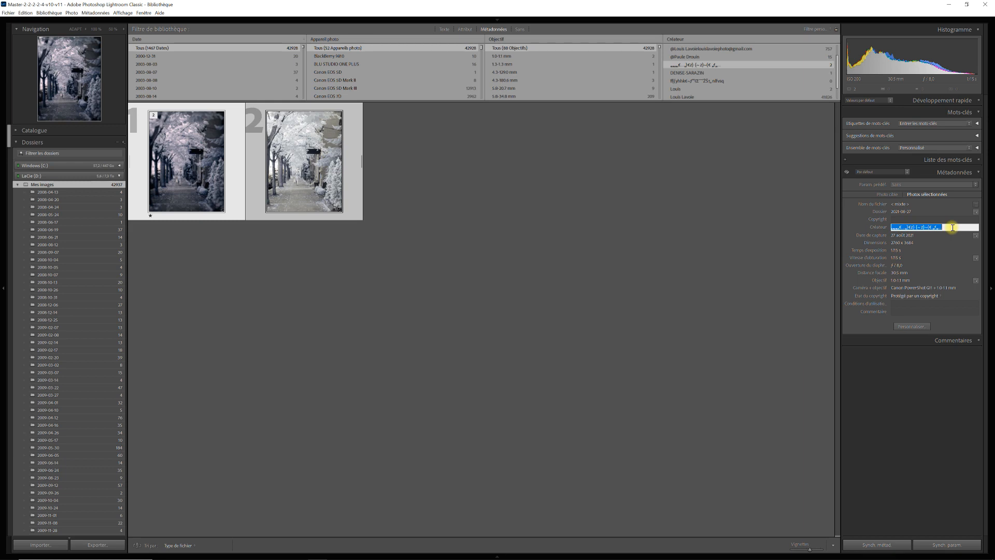
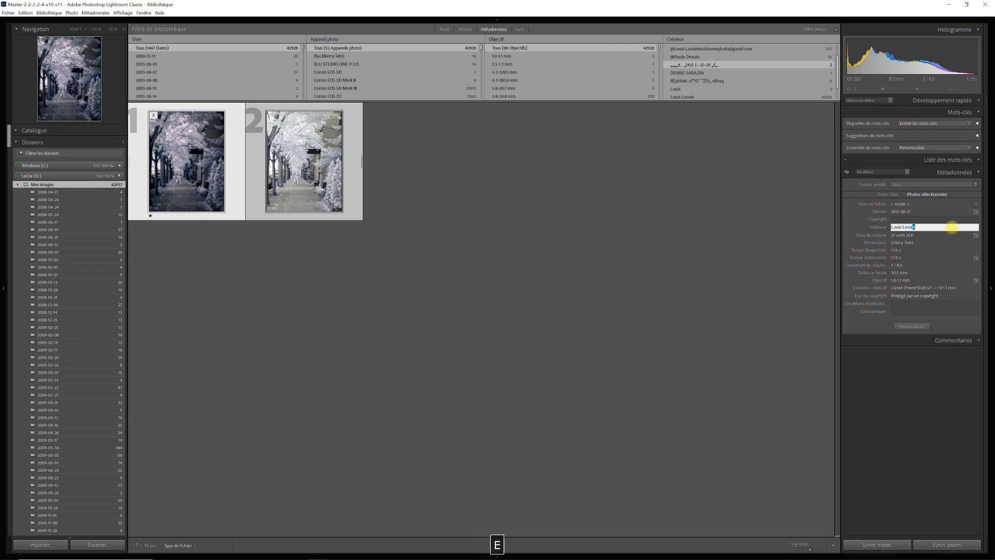
{"action": "key", "text": "Return"}
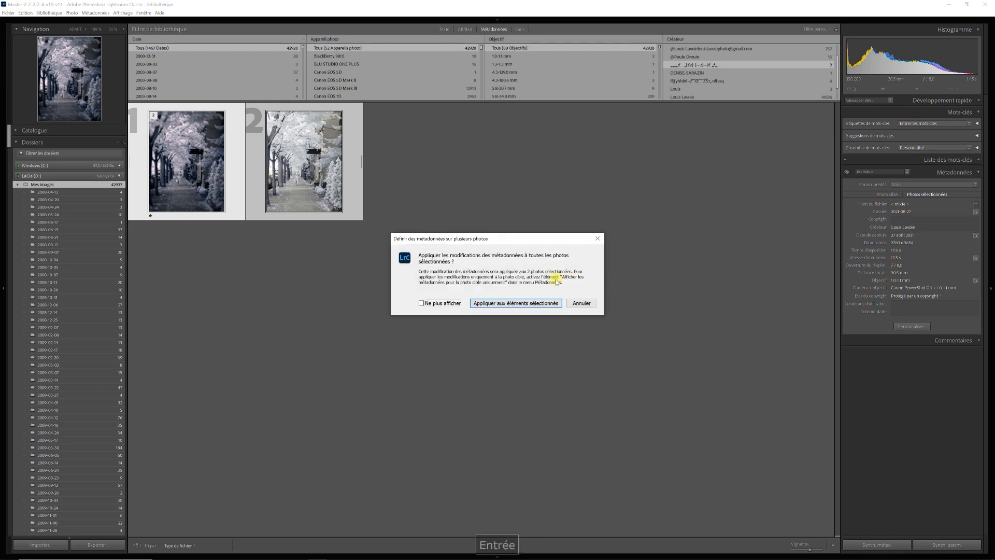
{"action": "left_click", "coordinate": [523, 305]}
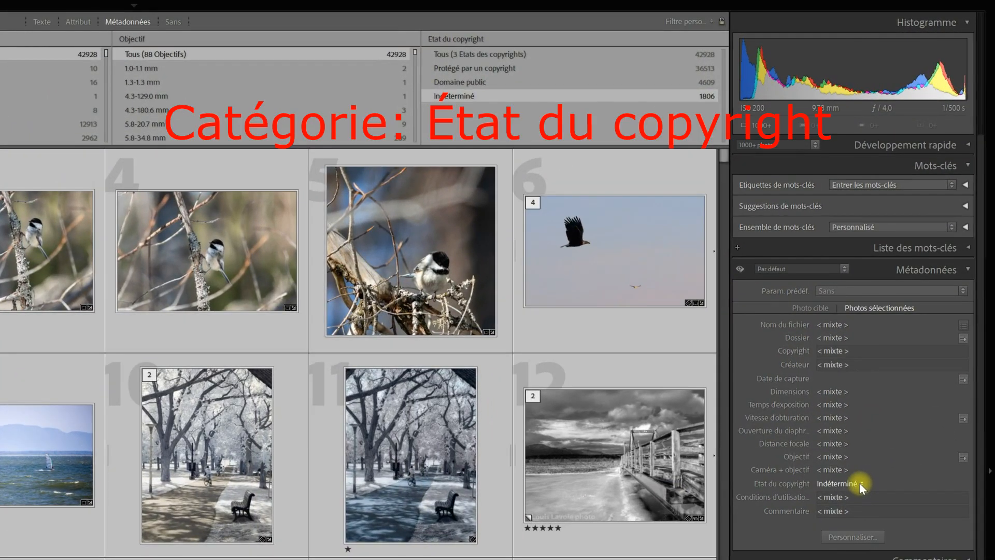
Set Etat du copyright to 'Protégé par un copyright' on all 1806 selected photos
{"action": "left_click", "coordinate": [860, 483]}
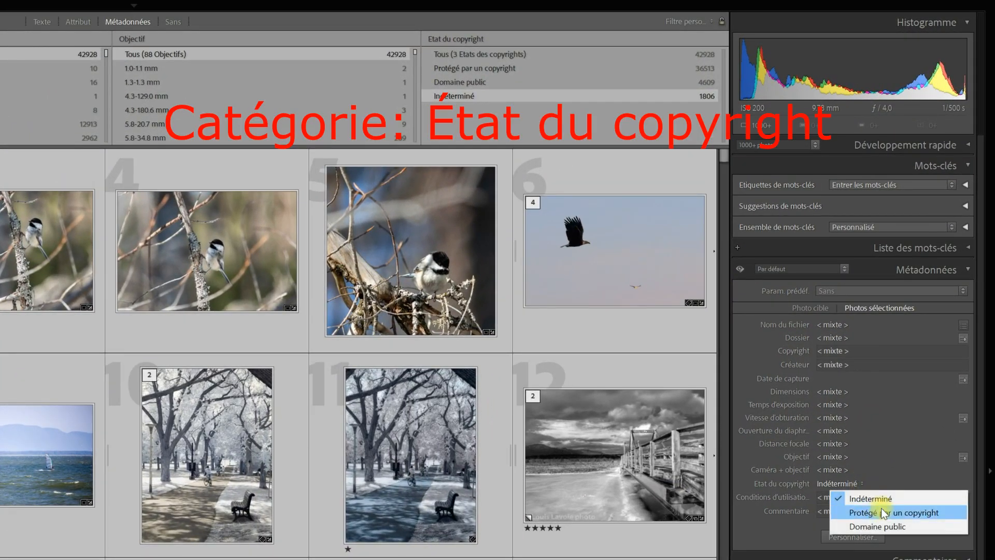
{"action": "left_click", "coordinate": [881, 508]}
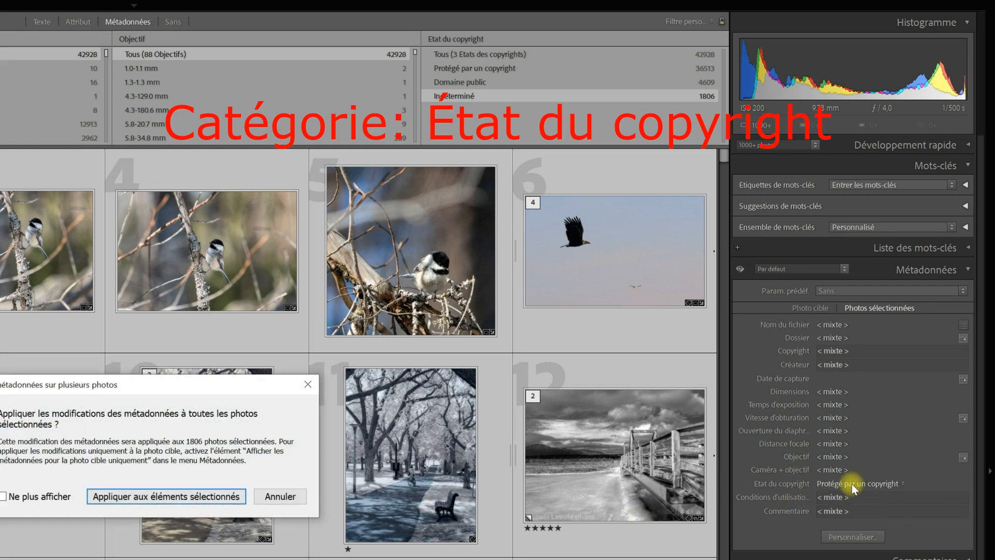
{"action": "left_click", "coordinate": [201, 495]}
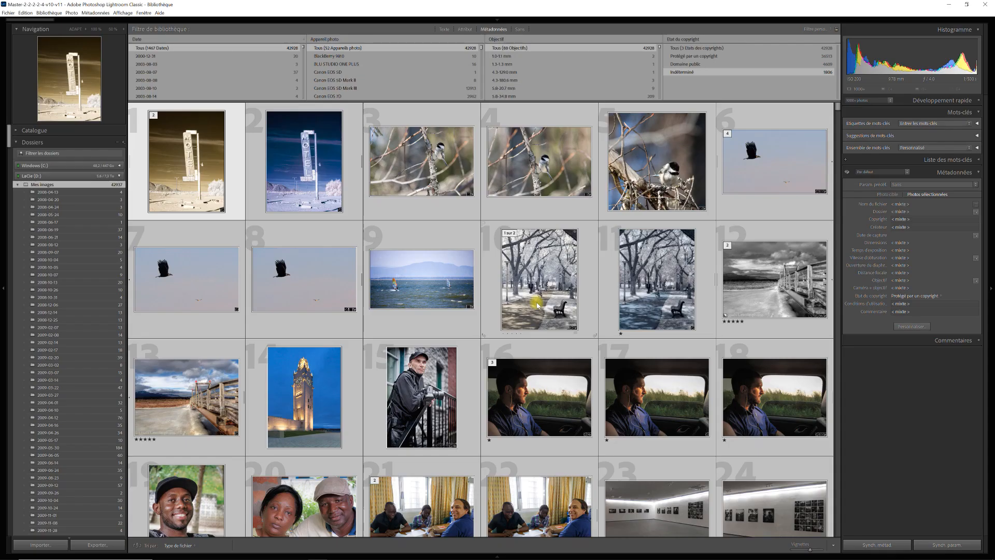